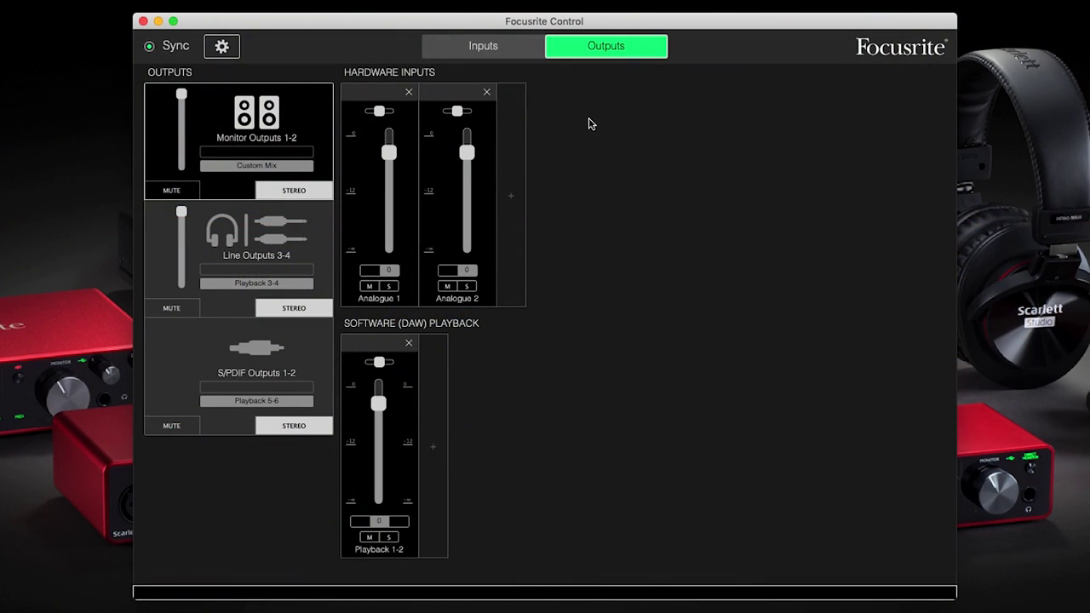
In Focusrite Control's inputs, switch Analogue 2 to INST level, leaving Analogue 1 at line.
click(499, 49)
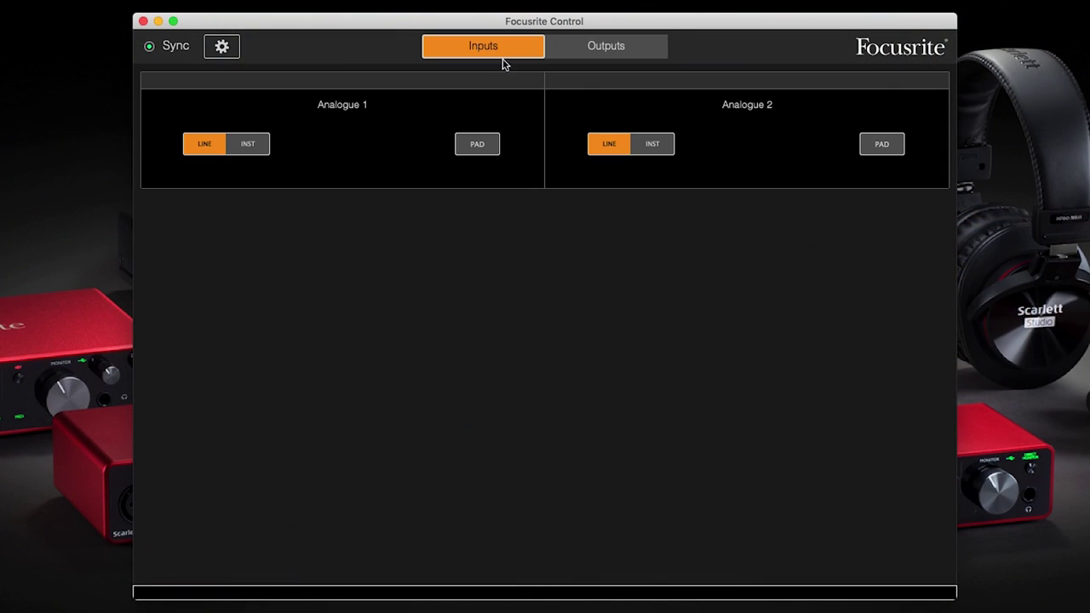
click(660, 143)
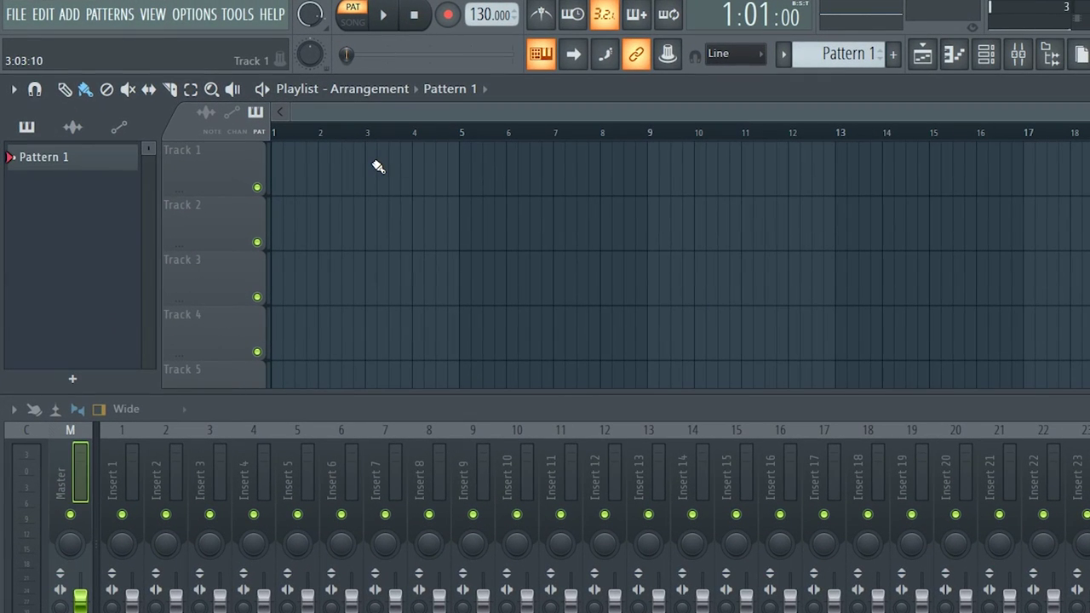
Choose Scarlett 6i6 USB as the audio device in FL Studio's Audio settings.
click(183, 14)
click(230, 72)
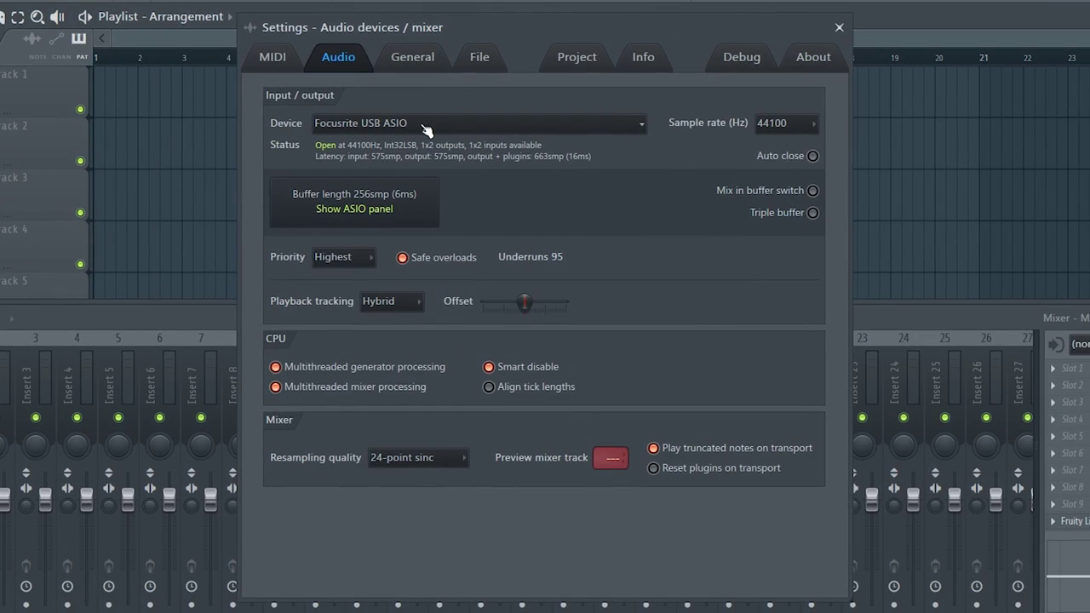
click(423, 124)
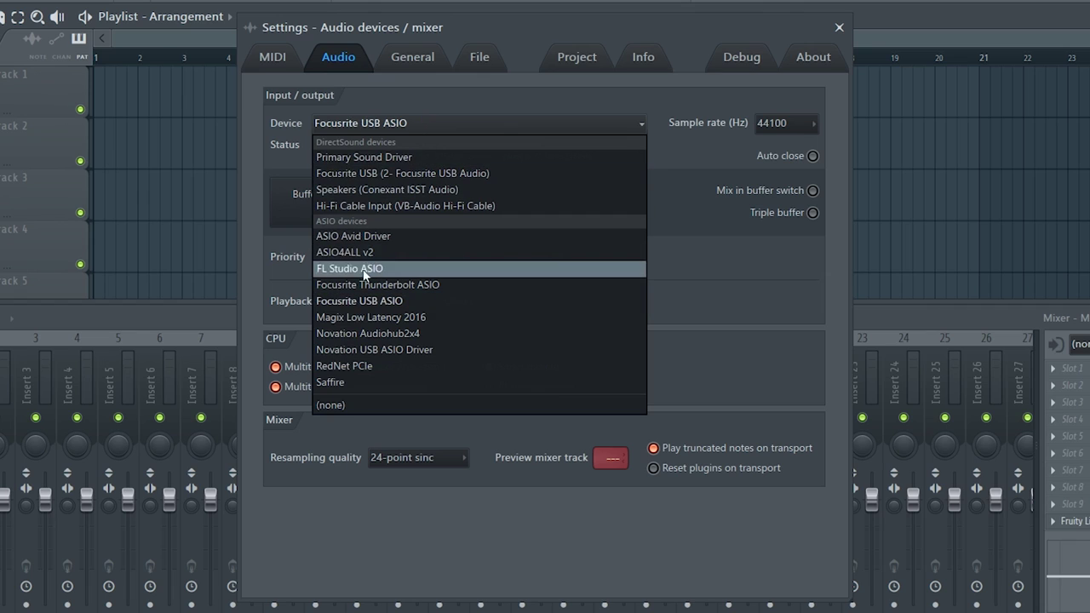
click(381, 300)
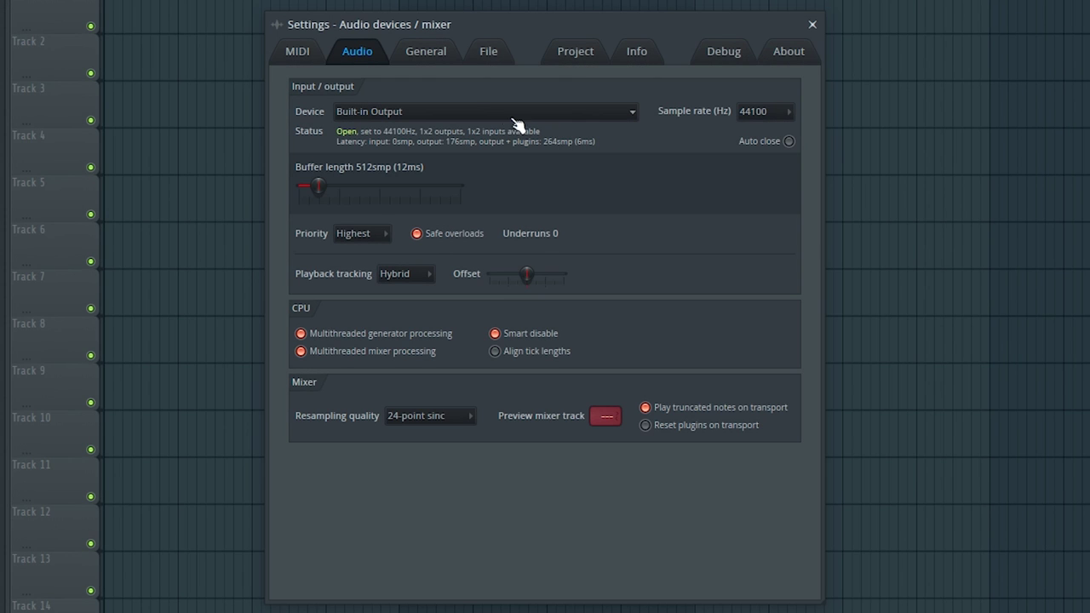
click(474, 111)
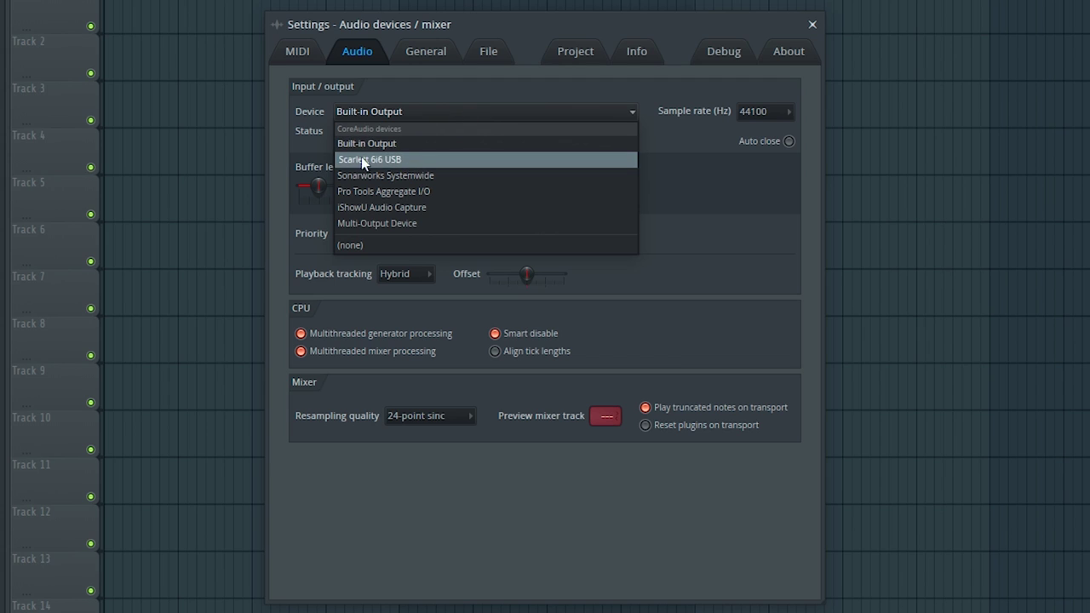
click(429, 159)
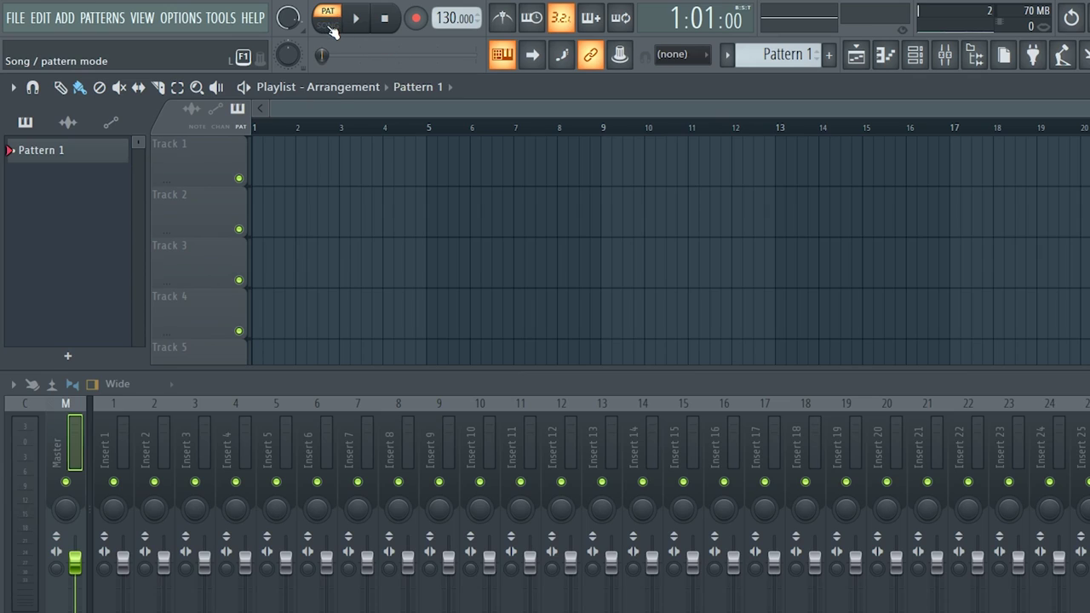
Switch to song mode and rename playlist Track 1 to 'Vocals'.
click(330, 25)
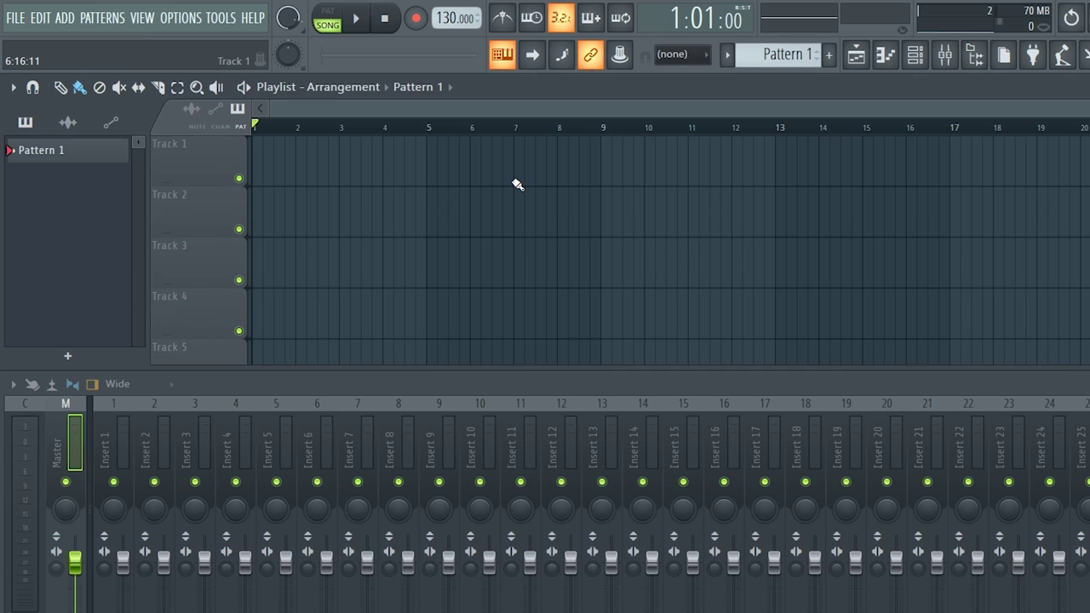
right_click(194, 155)
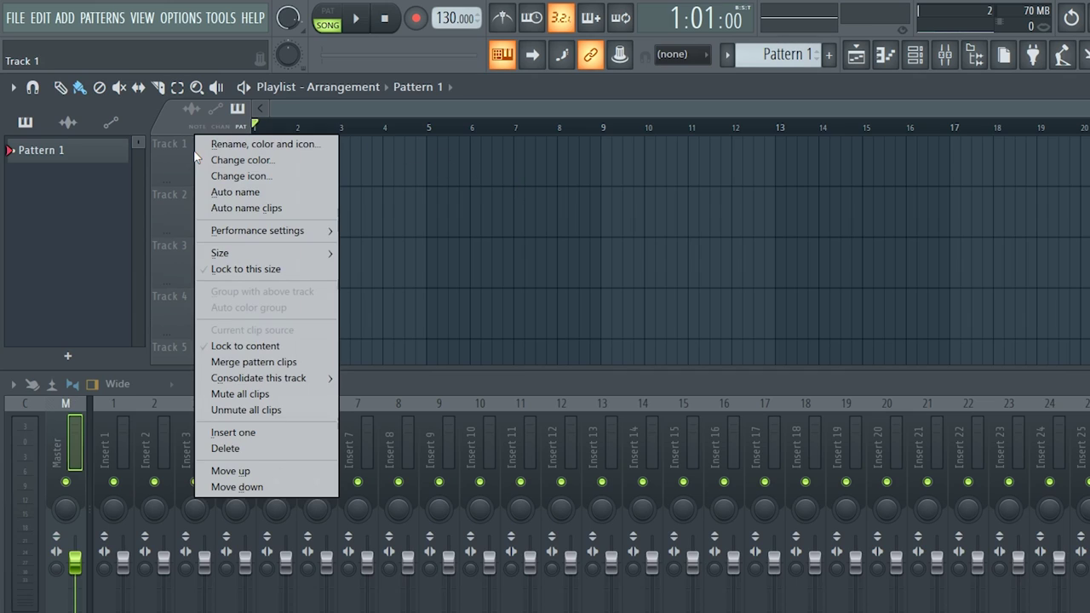
click(313, 146)
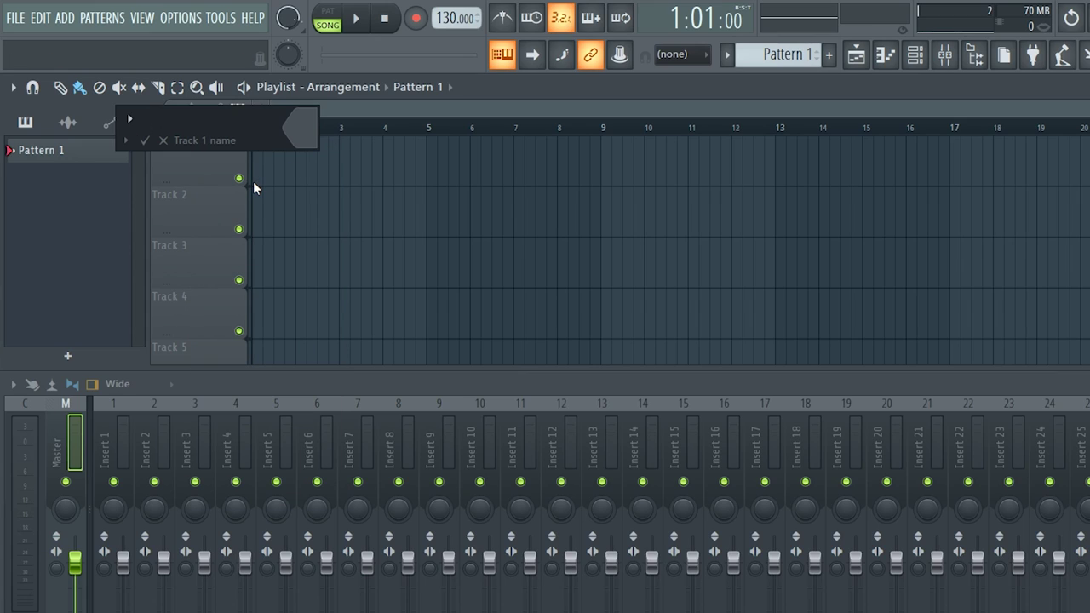
text(Vocals)
key(Return)
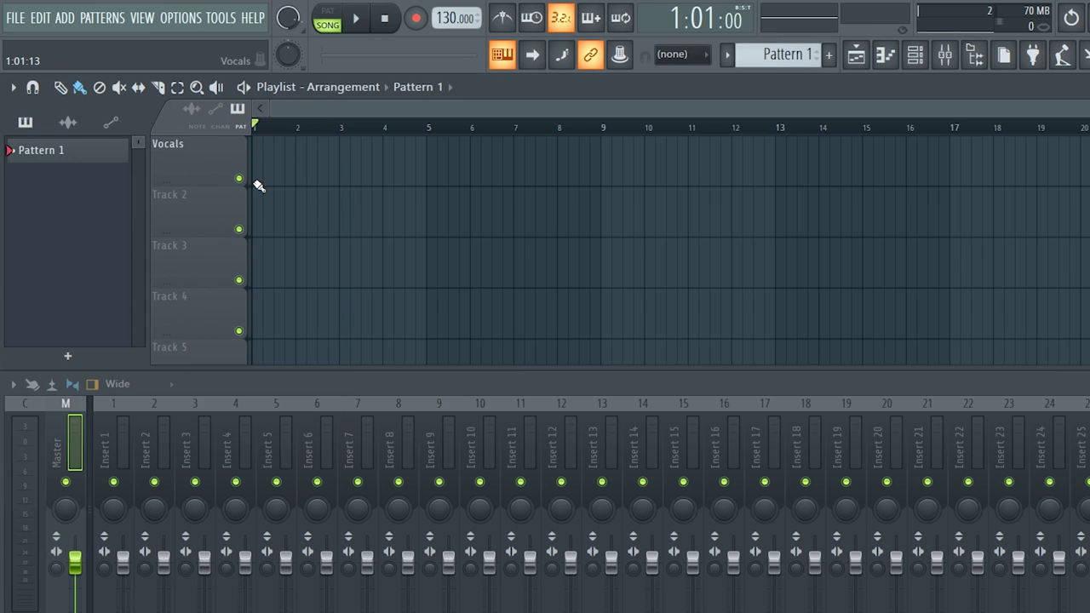
Rename playlist Track 2 to 'Guitar'.
right_click(190, 221)
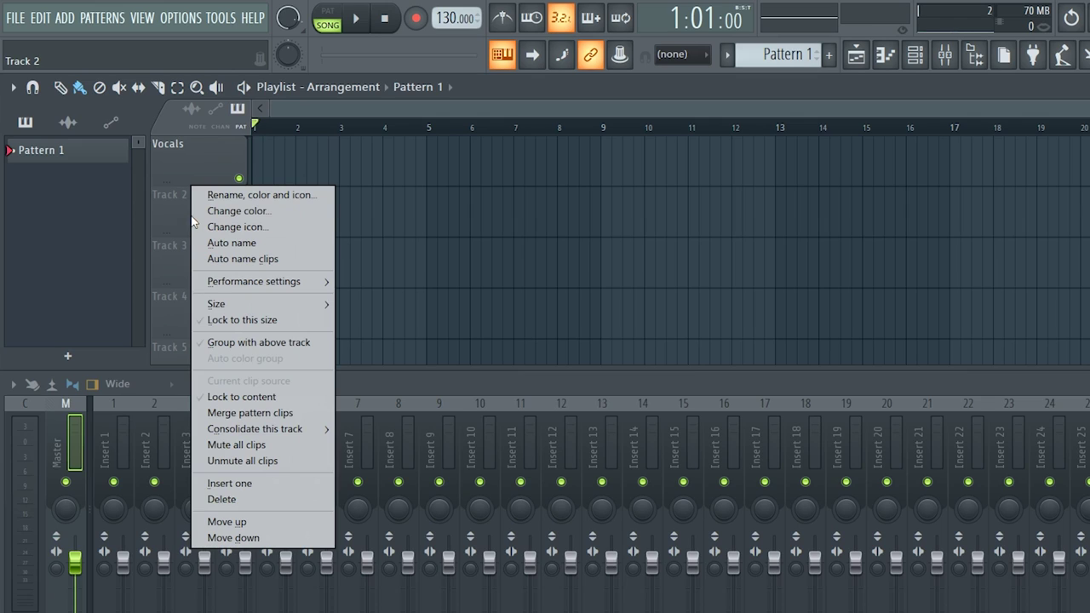
click(272, 196)
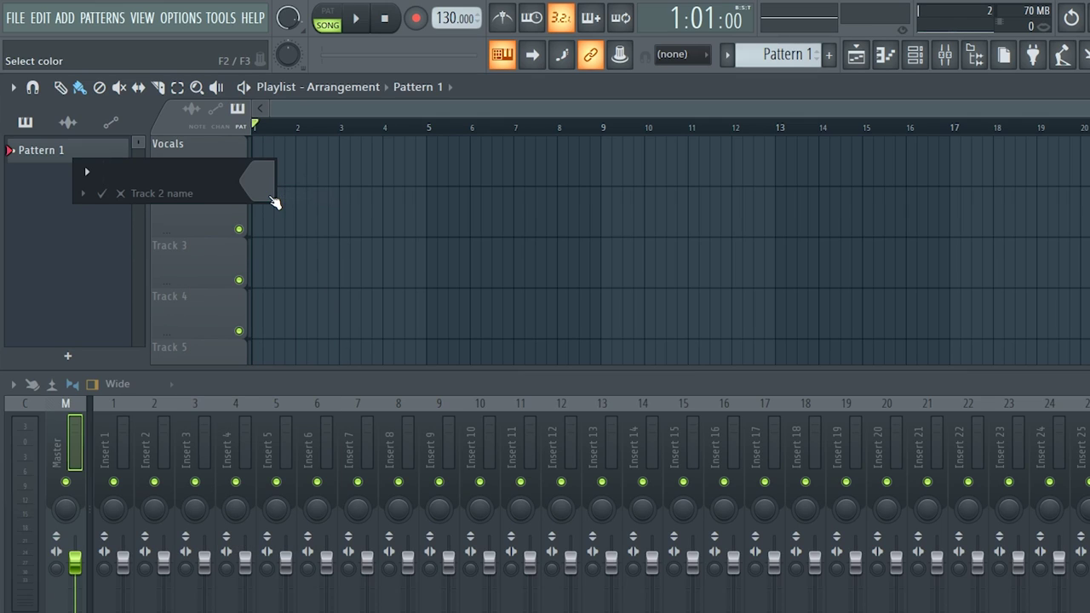
text(Guitar)
key(Return)
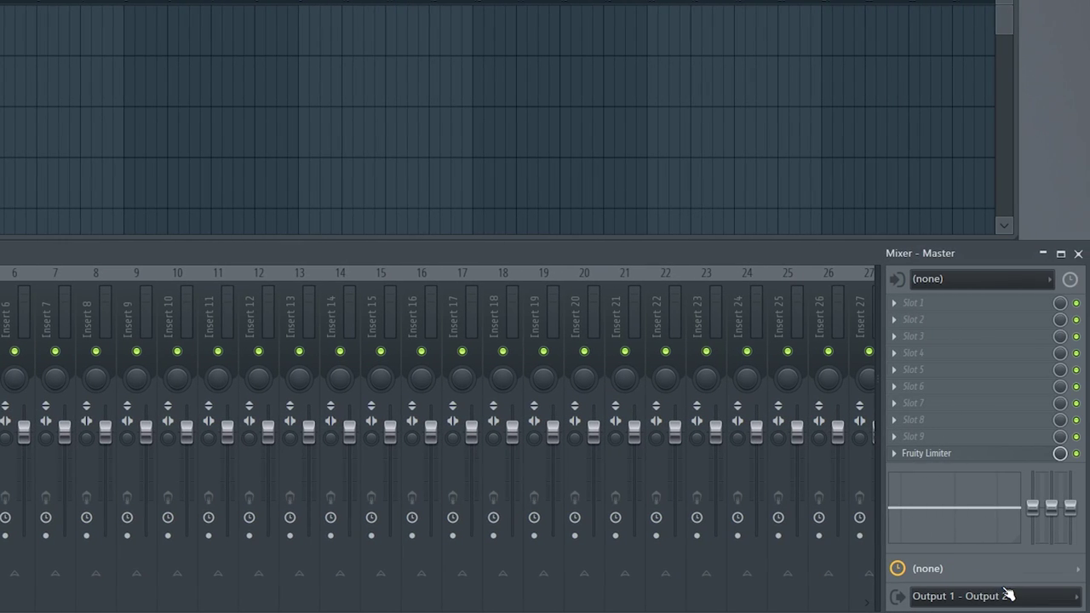
Set the Master mixer track's output to Output 1 - Output 2.
click(1008, 595)
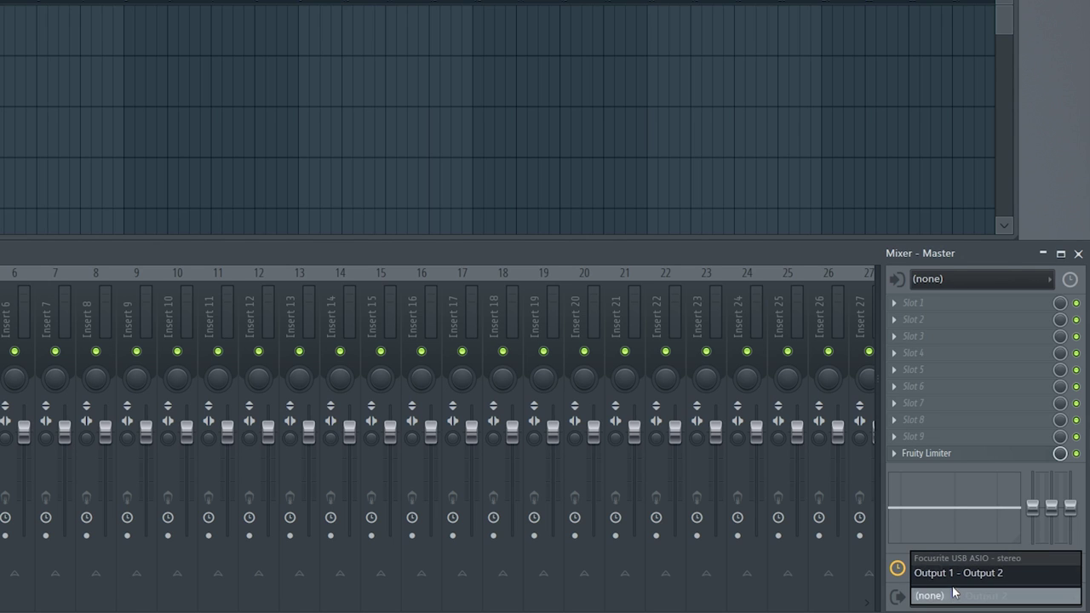
click(1048, 572)
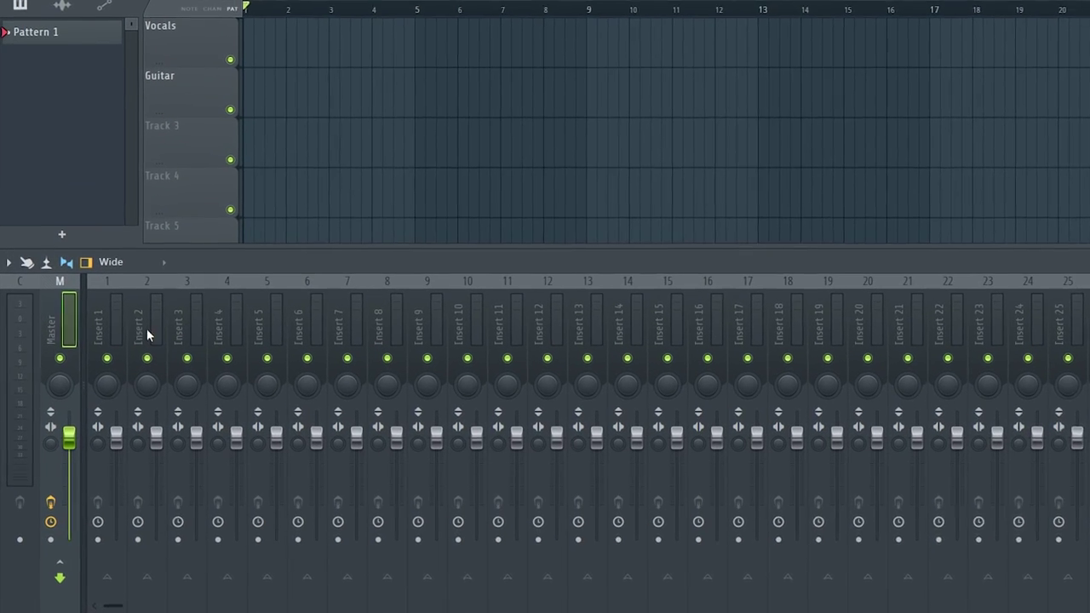
Rename mixer Insert 1 to 'Vox Record'.
click(116, 330)
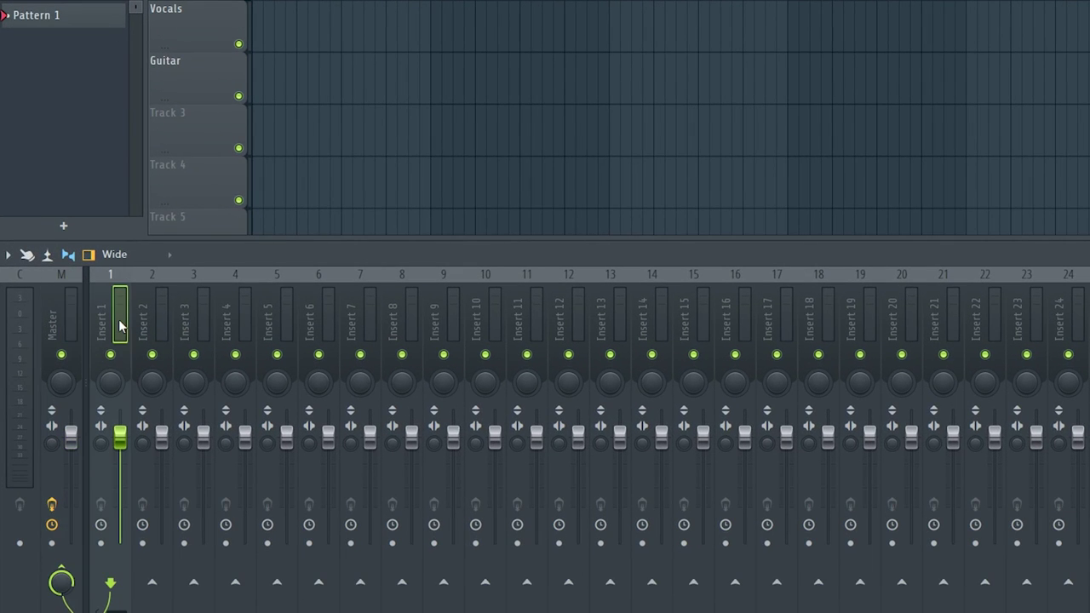
right_click(120, 326)
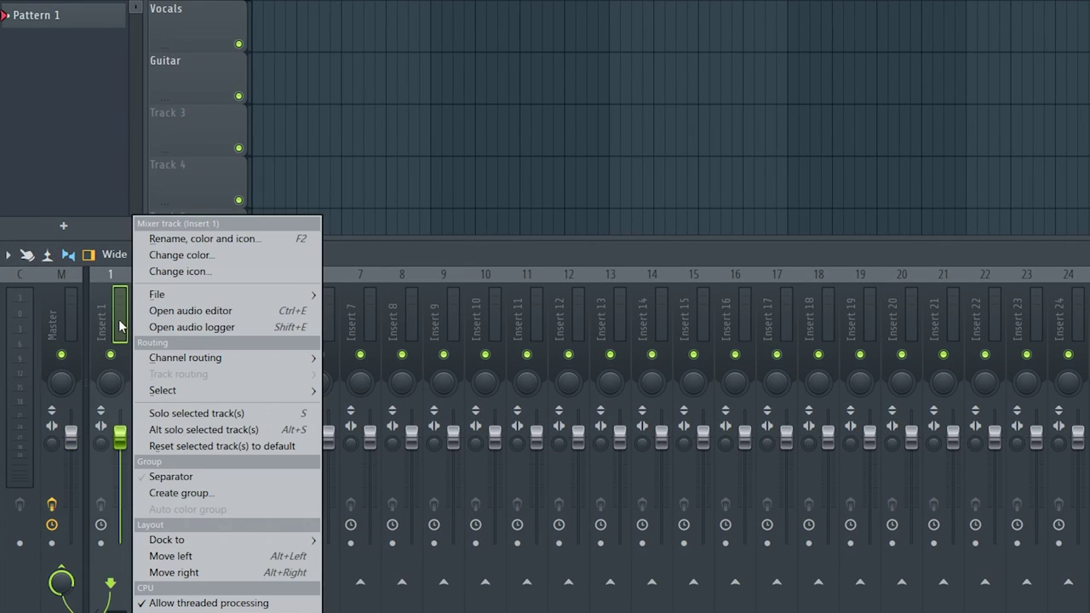
click(252, 242)
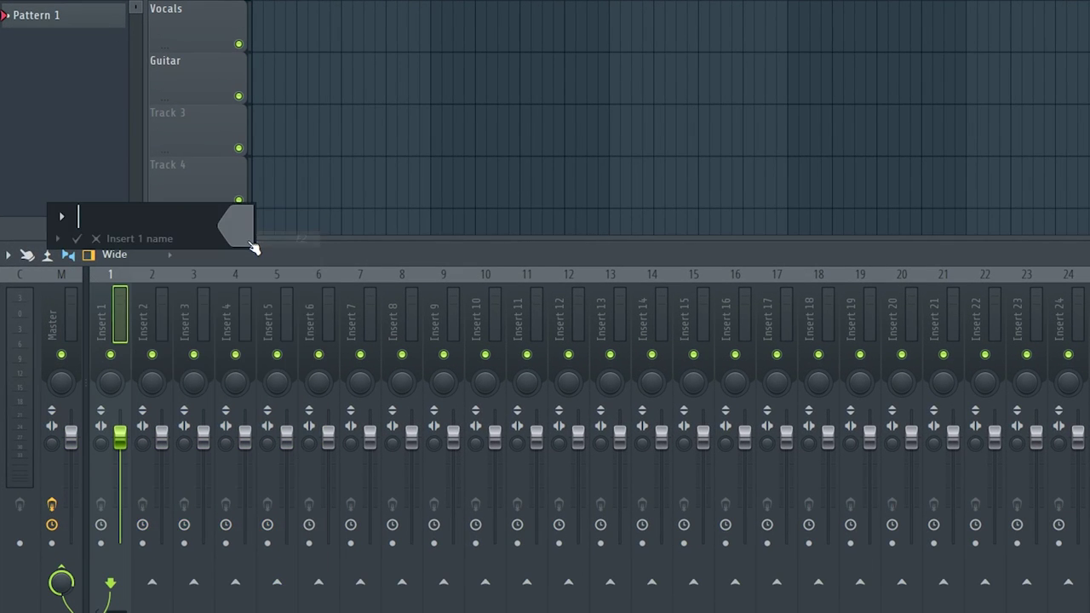
text(Vox Record)
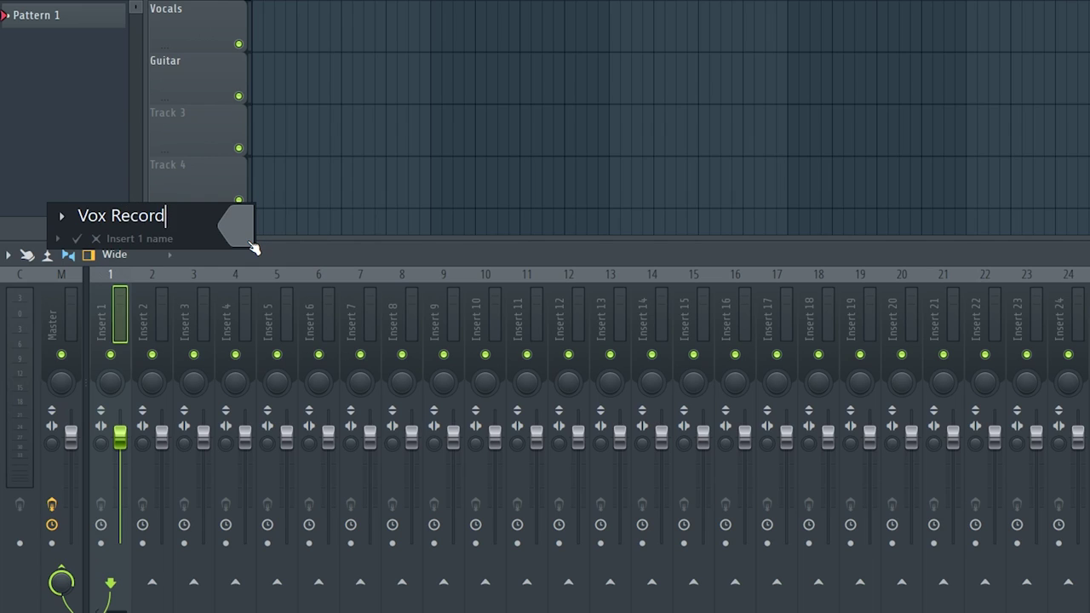
key(Return)
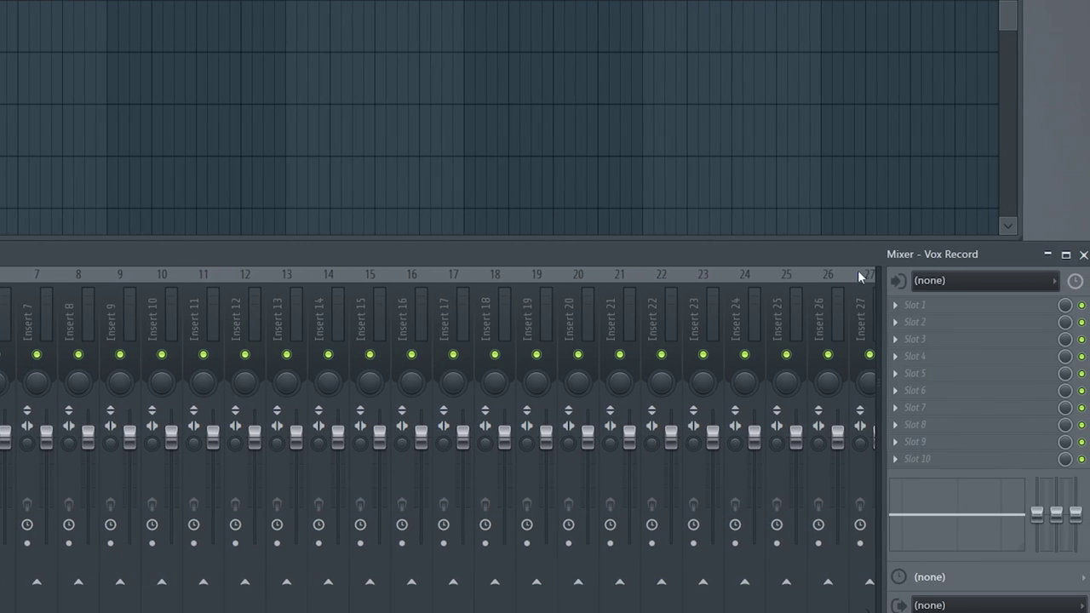
Set the Vox Record insert's audio input to Input 1.
click(988, 282)
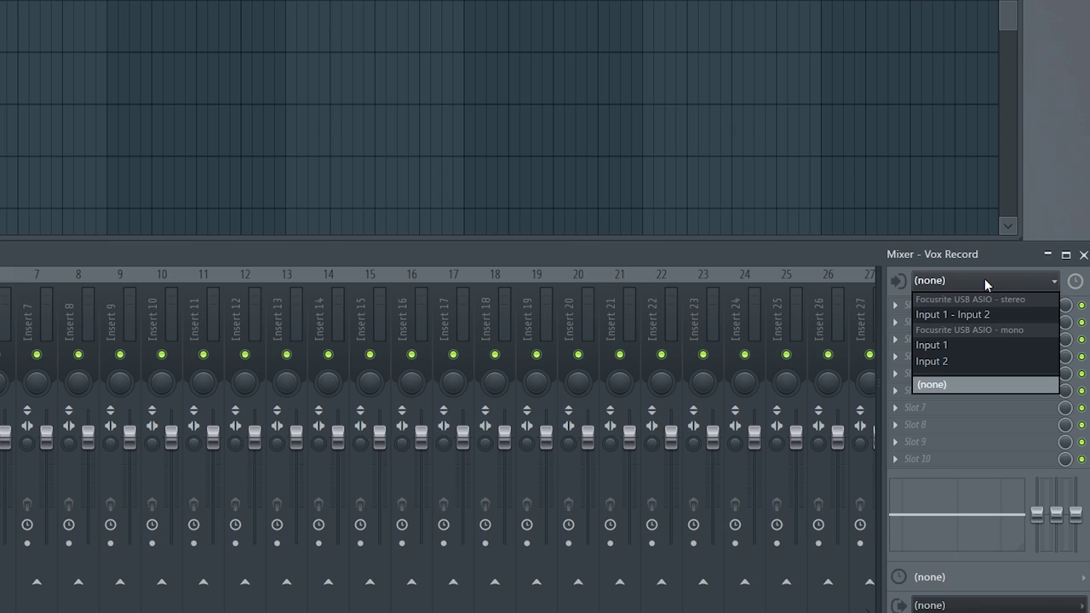
click(951, 345)
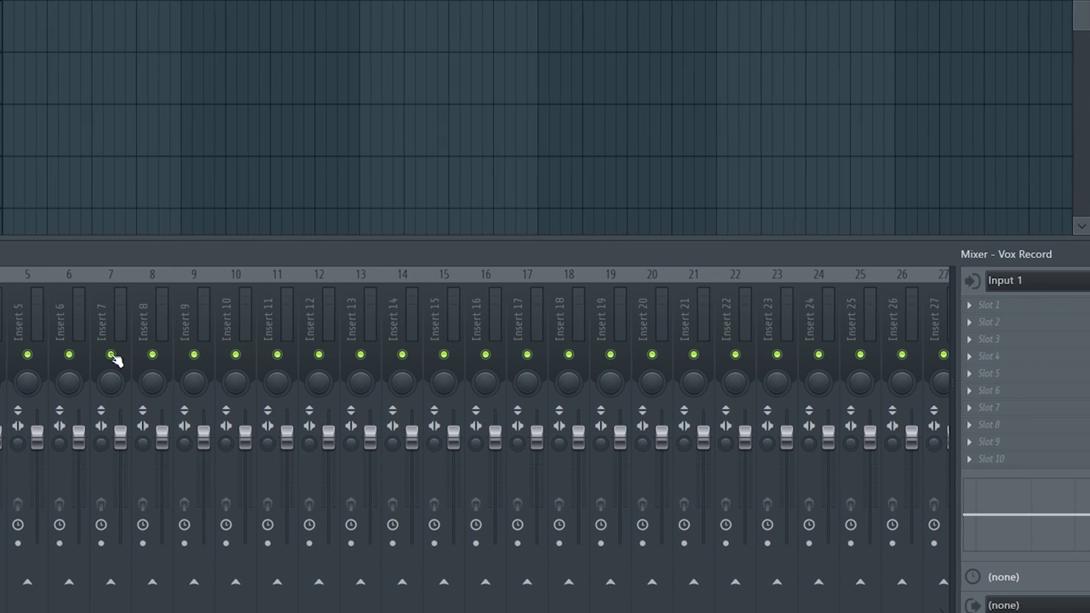
click(162, 310)
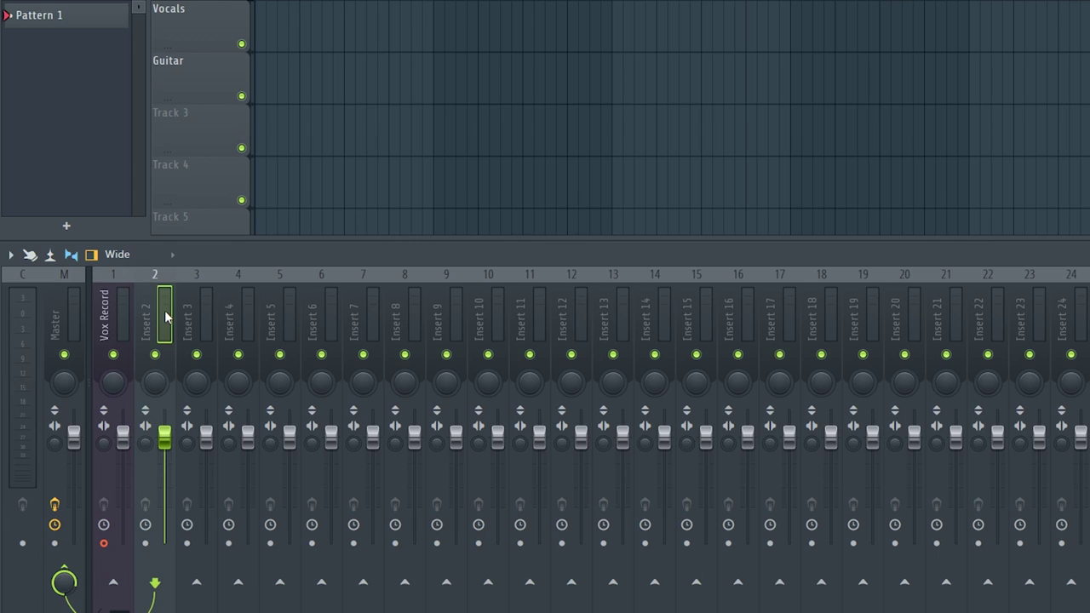
Name mixer Insert 2 'Guitar Record' and choose Input 2 as its audio input.
right_click(164, 310)
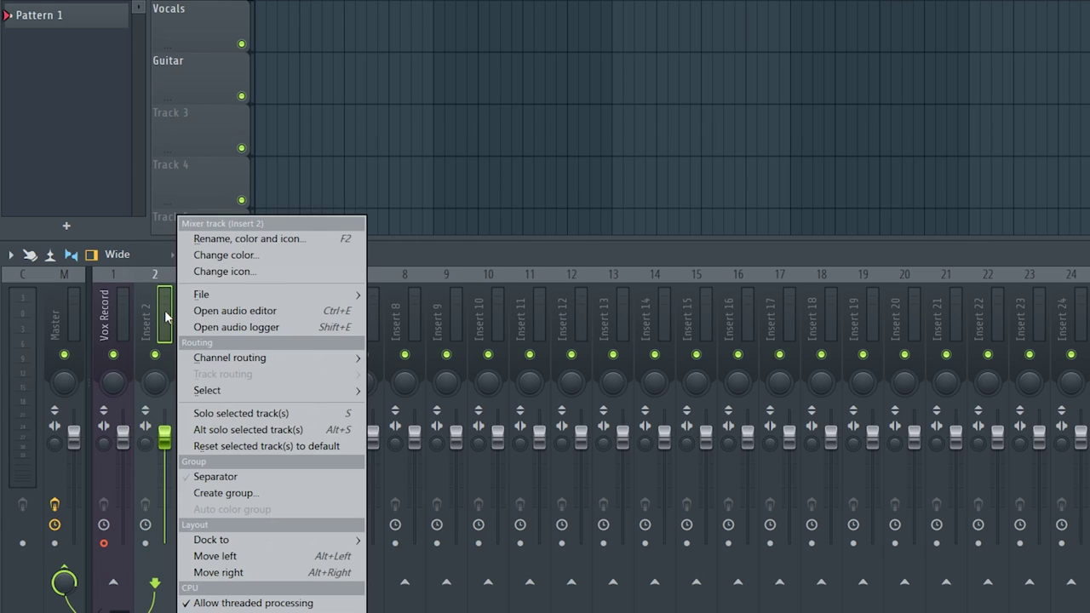
click(277, 242)
text(Gui)
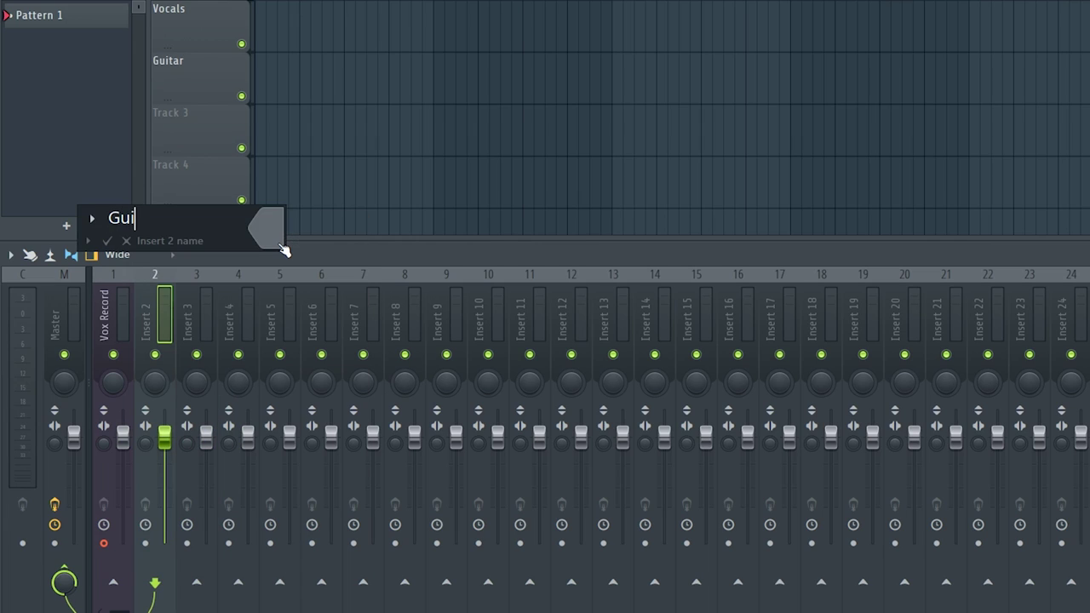
text(tar Record)
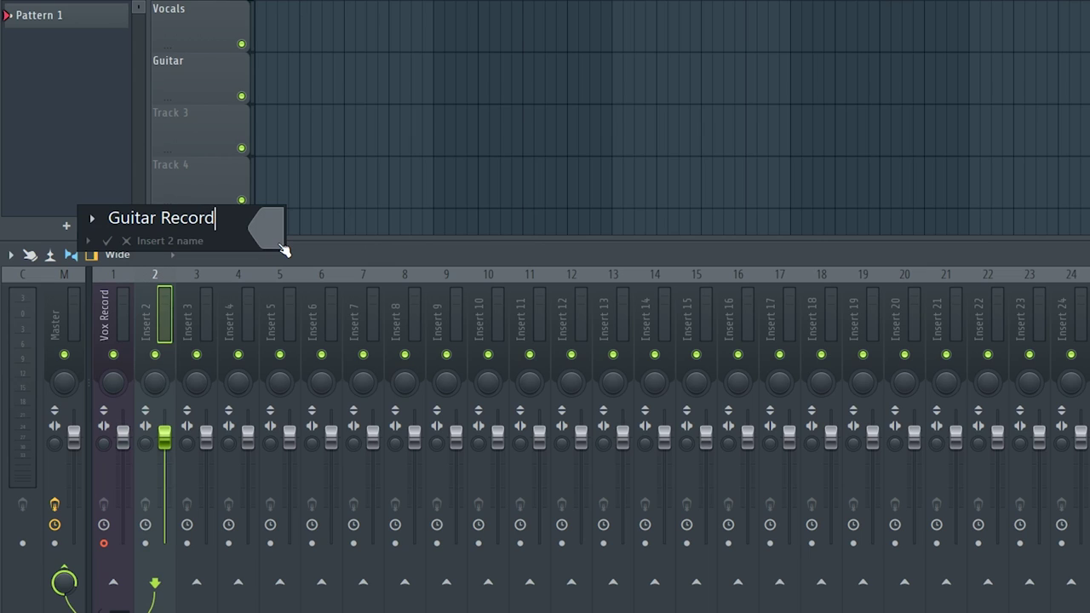
key(Return)
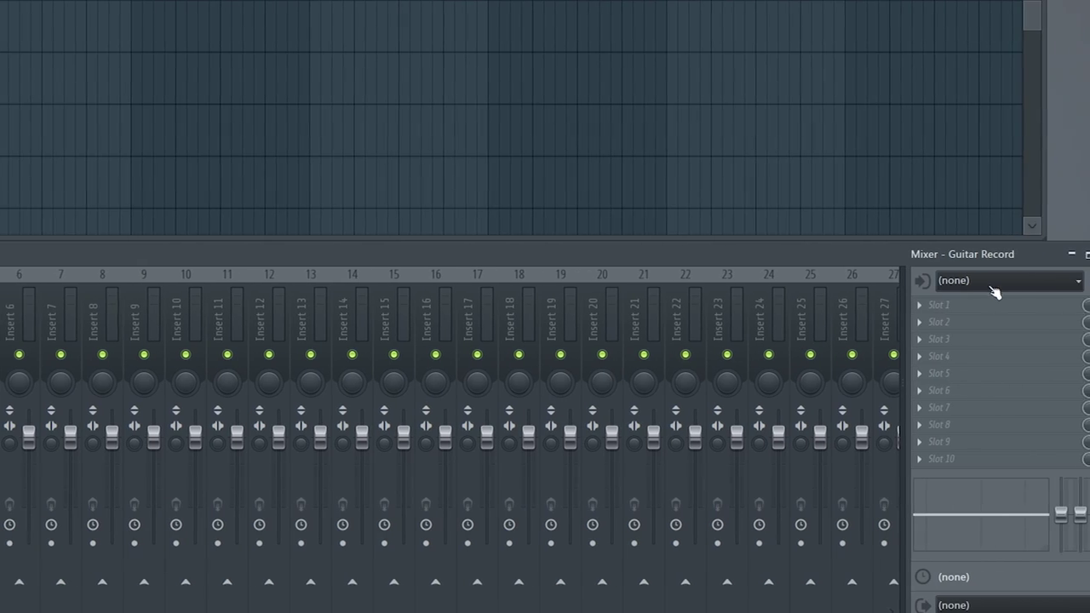
click(1027, 280)
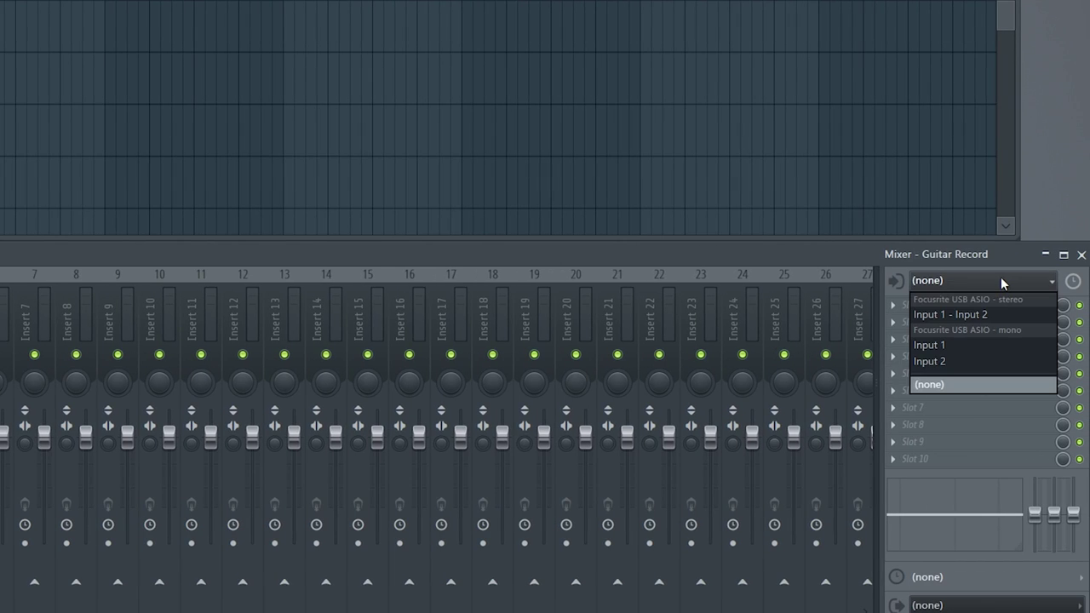
click(945, 362)
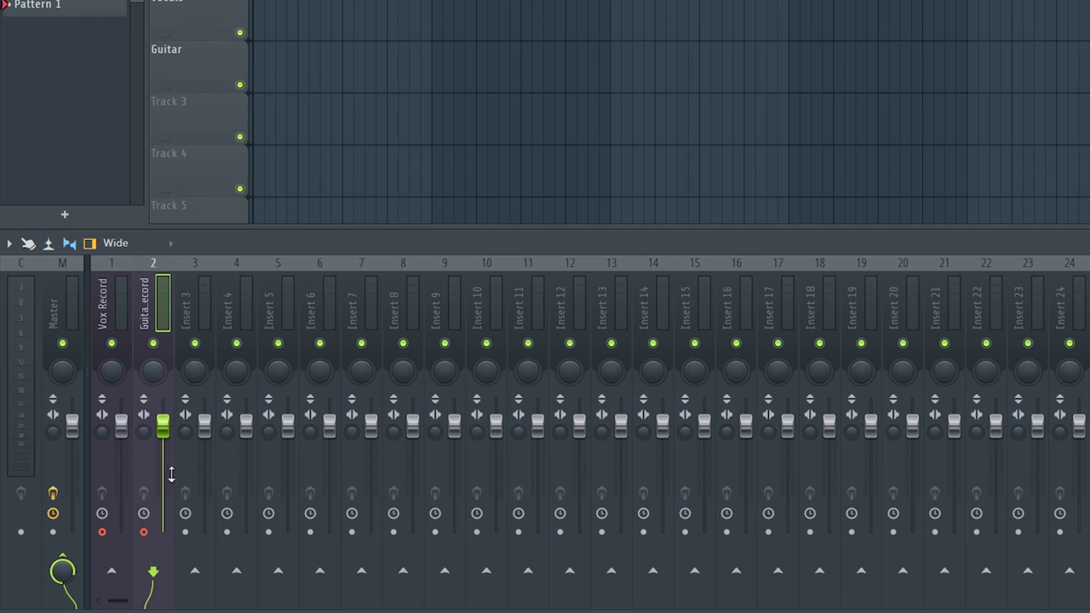
Cut the sends to Master from both the Guitar Record and Vox Record inserts.
click(68, 564)
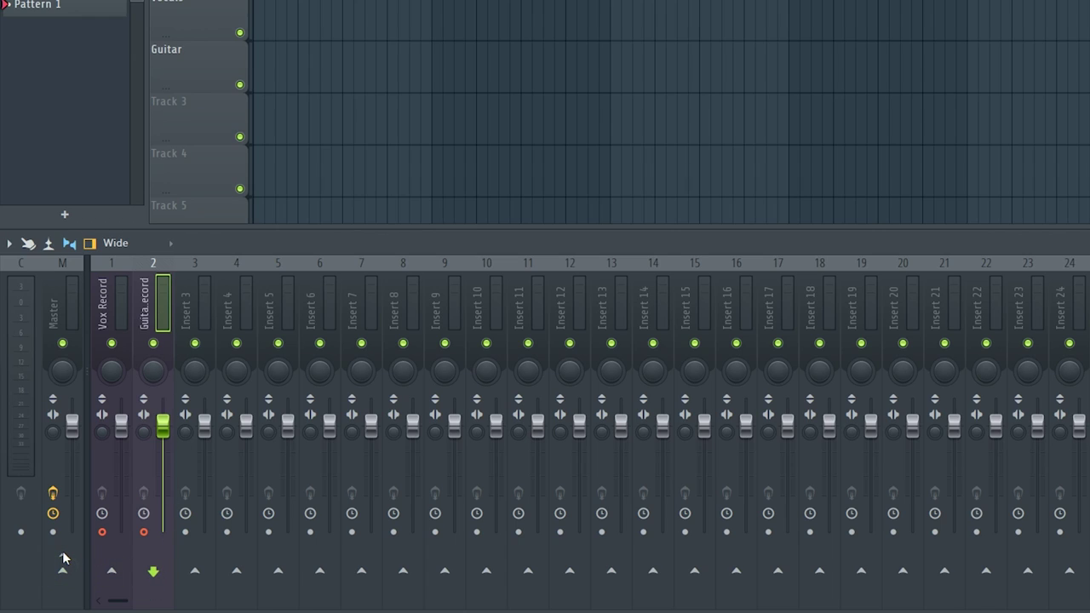
click(121, 300)
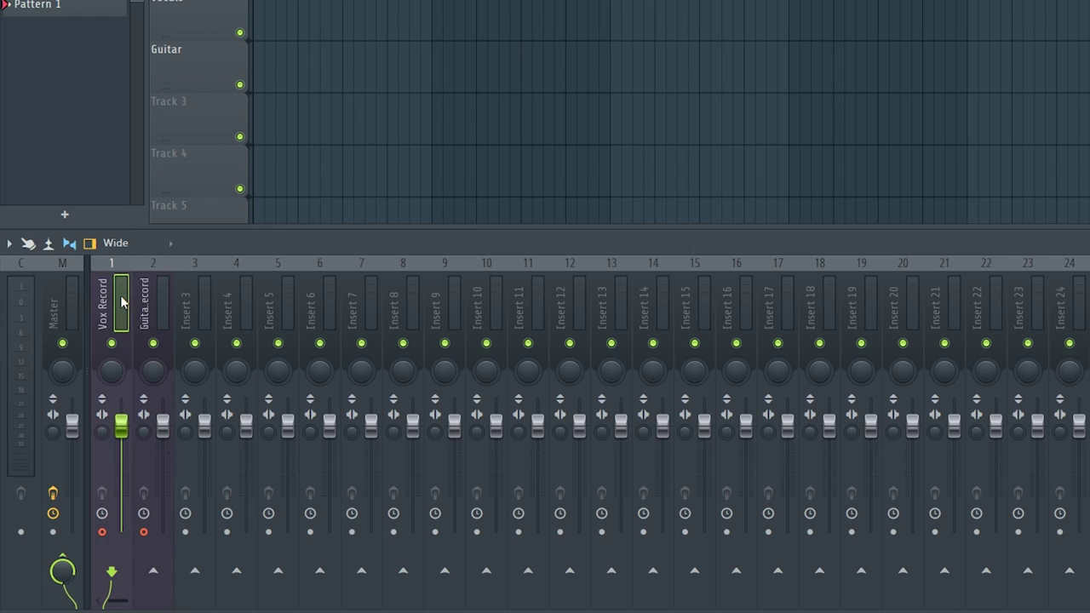
click(63, 570)
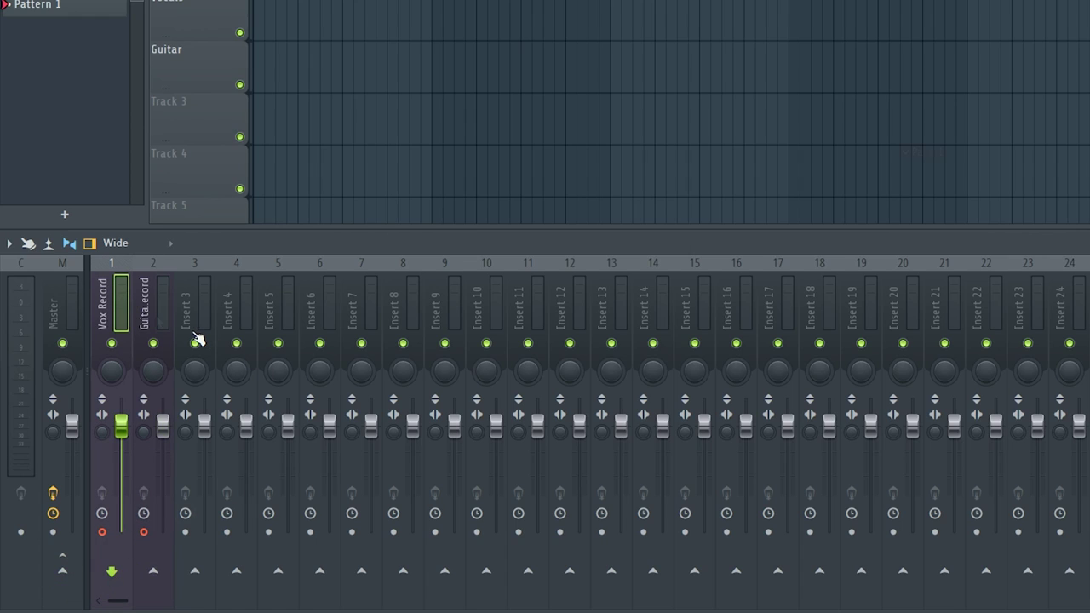
click(158, 320)
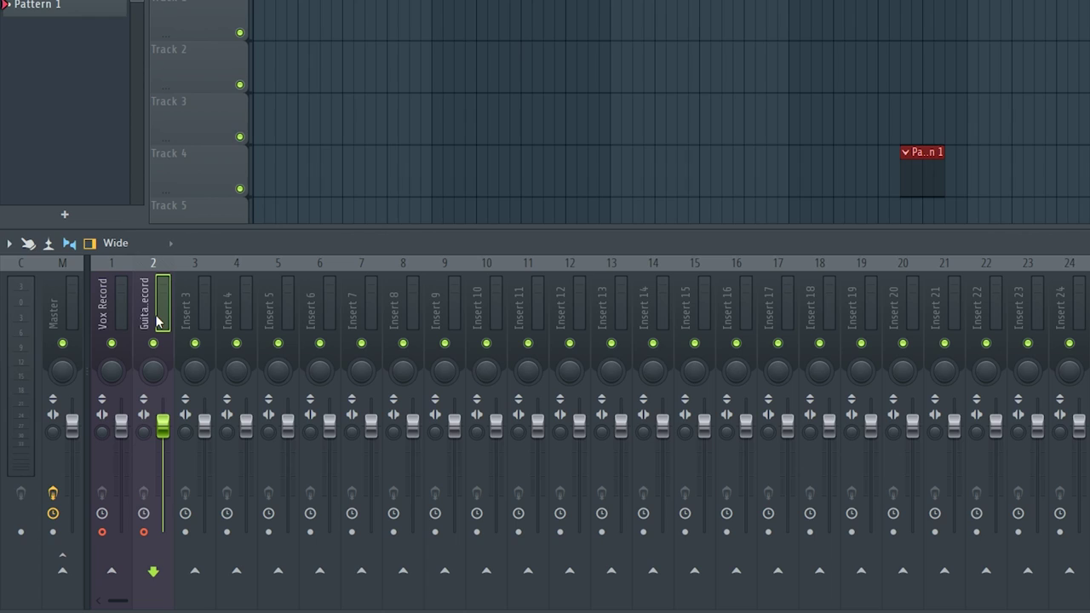
click(102, 533)
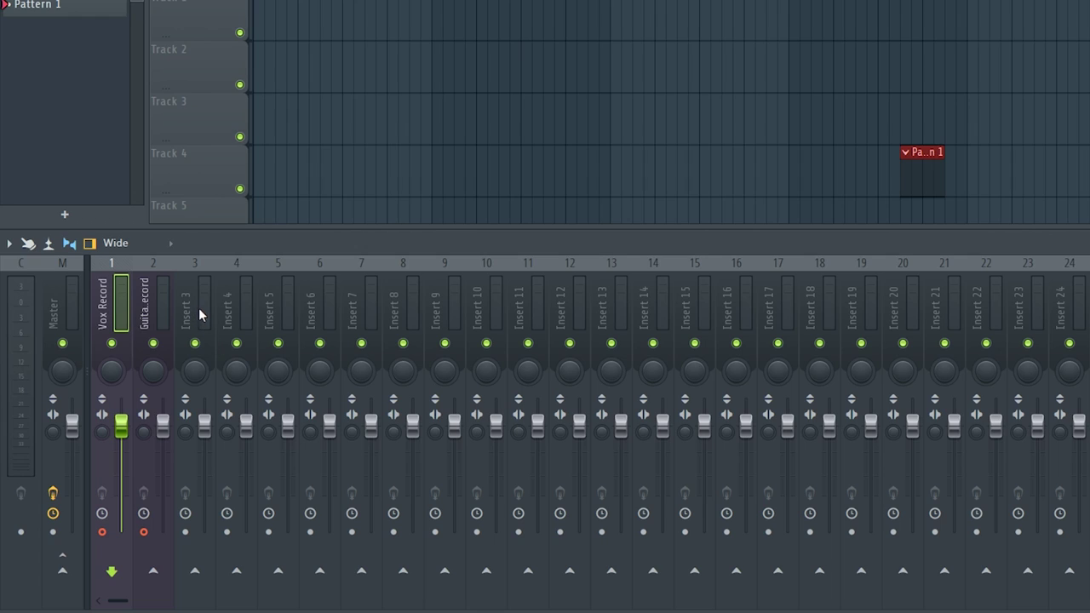
Rename mixer Insert 3 to 'Vox Mix'.
click(202, 313)
right_click(202, 313)
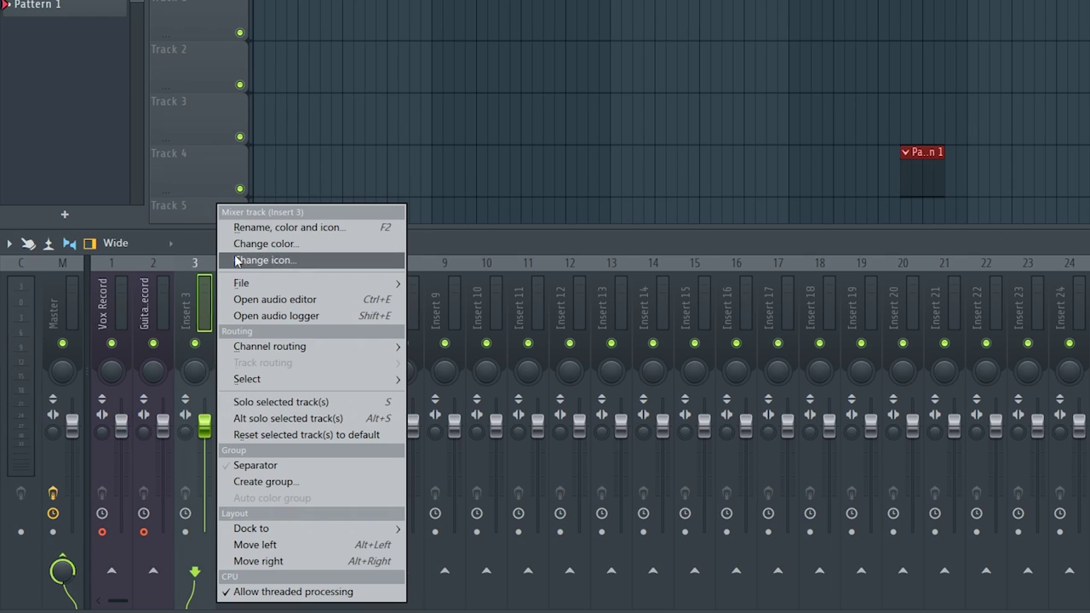
click(290, 228)
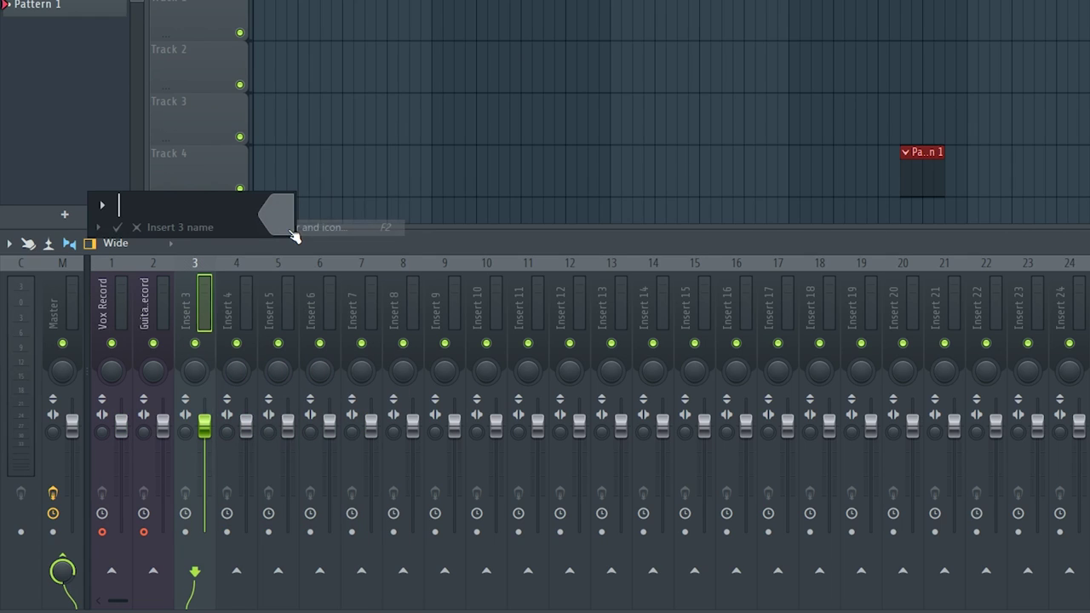
text(Vox Mix)
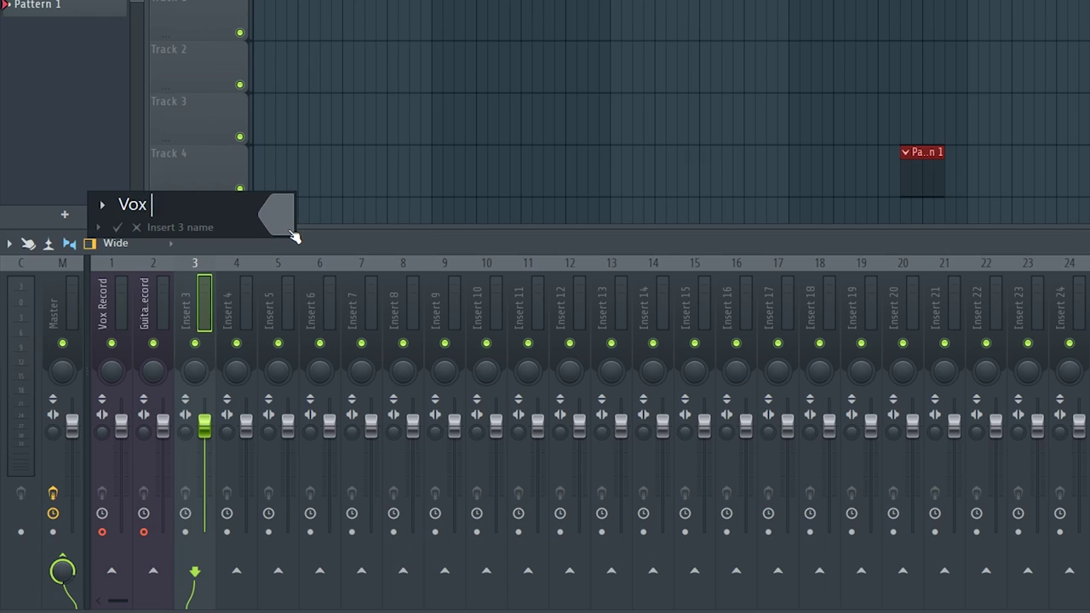
key(Return)
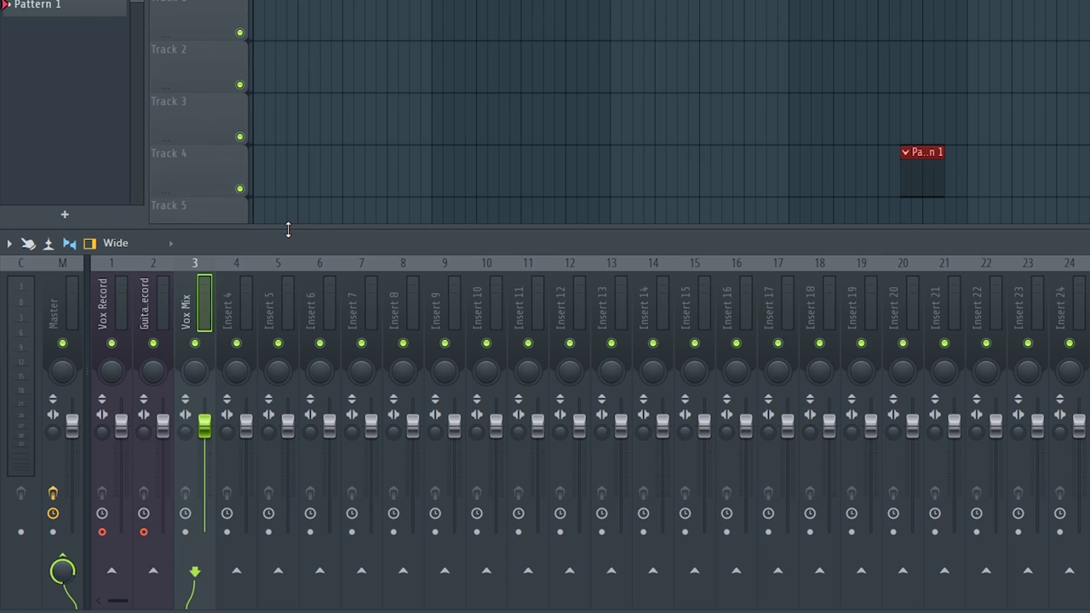
Rename mixer Insert 4 to 'Guitar Mix'.
right_click(245, 315)
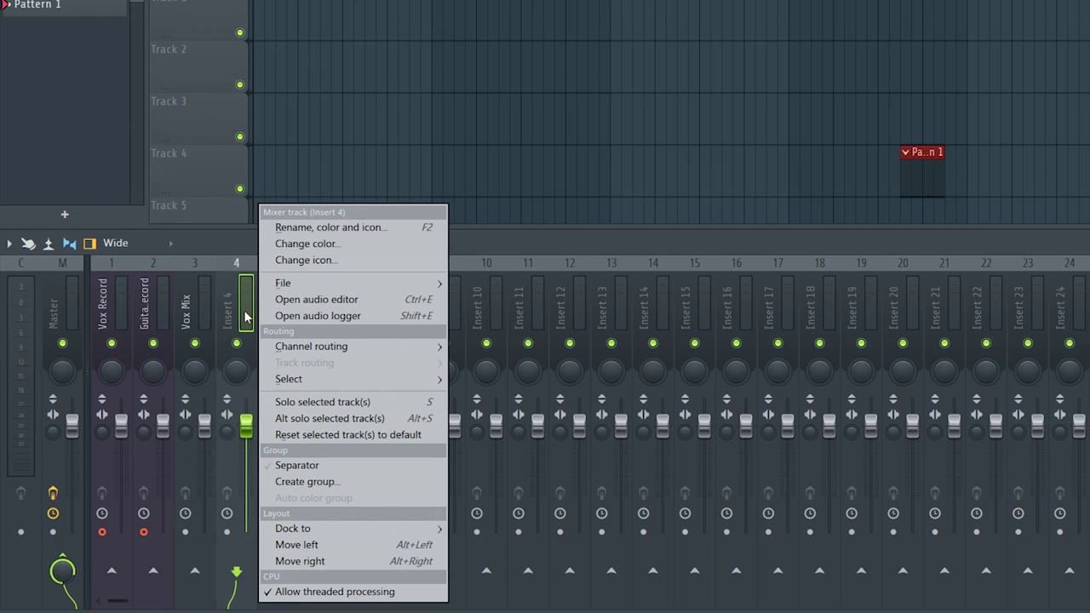
click(385, 228)
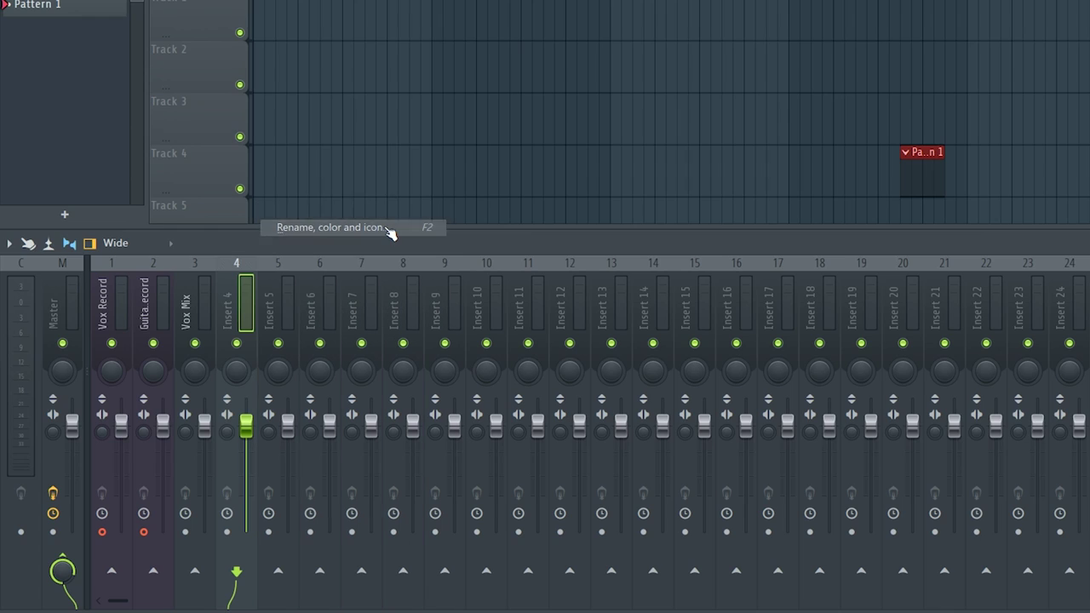
text(Guita)
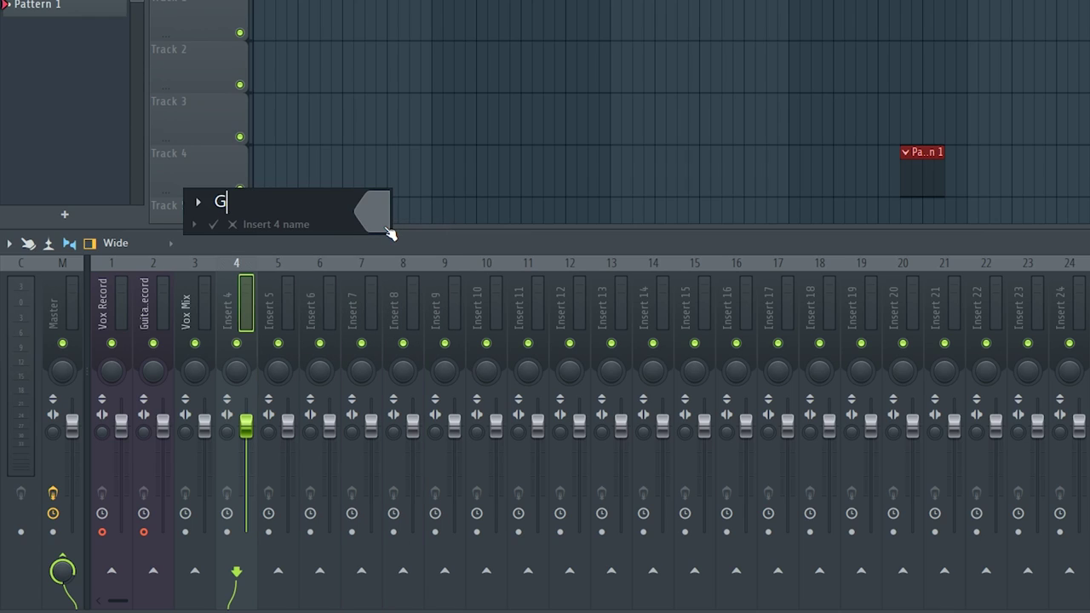
text(r Mix)
key(Return)
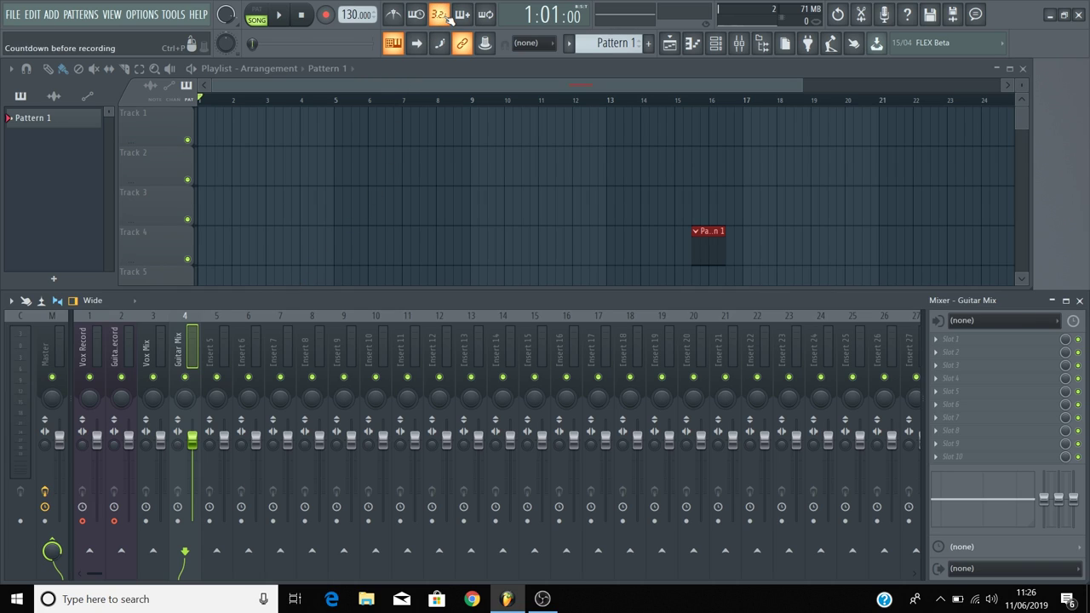
Remove the stray Pattern 1 clip on Track 4, arm recording, and start playback with count-in.
key(ctrl+z)
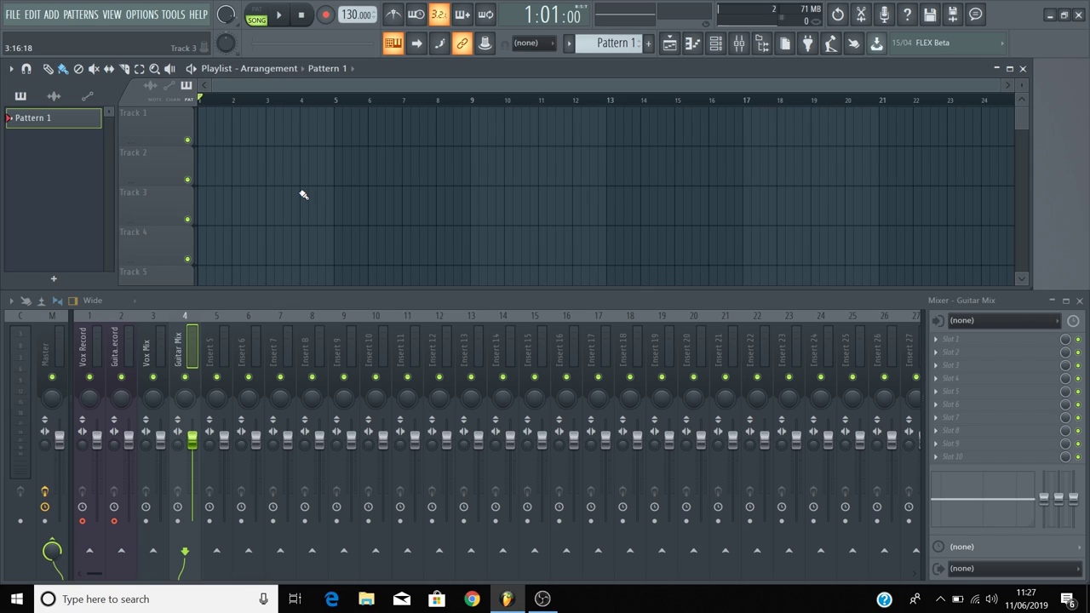
click(329, 16)
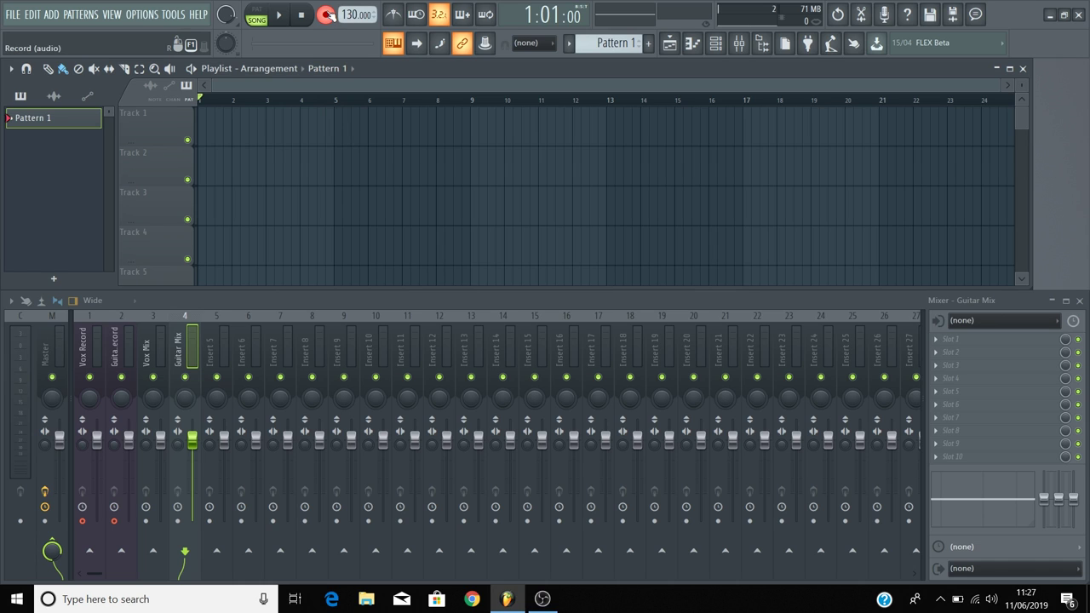
click(278, 17)
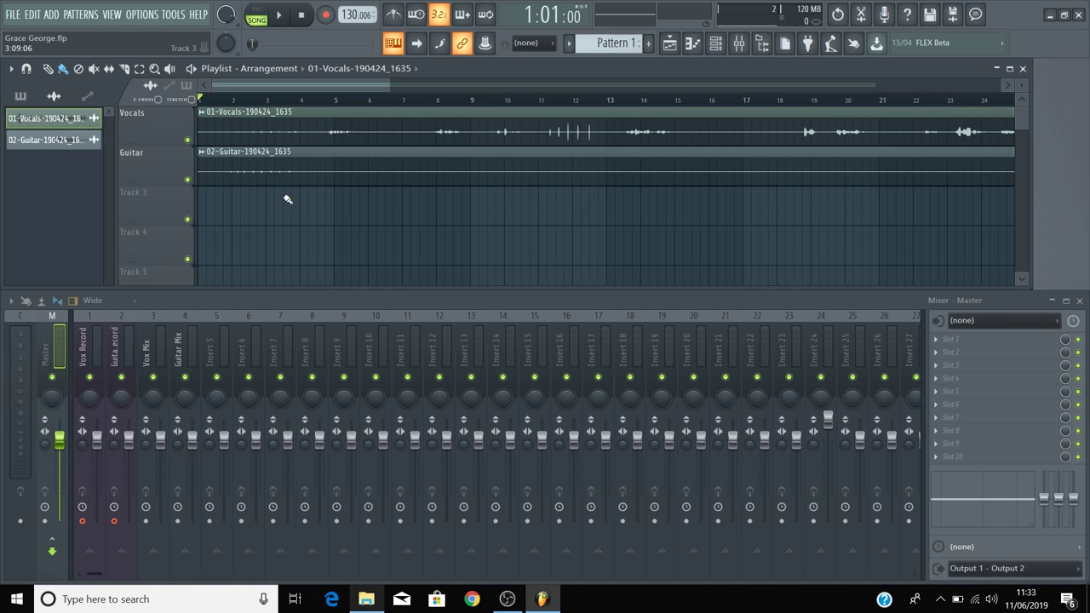
Route the 01-Vocals clip to mixer insert 3 (Vox Mix).
double_click(235, 118)
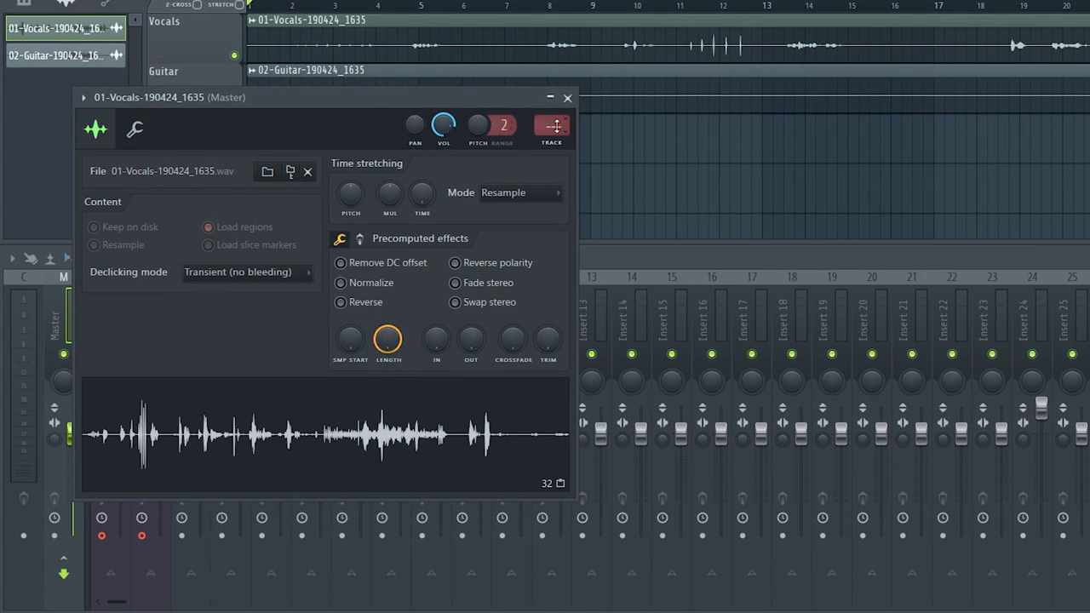
drag(553, 126, 552, 105)
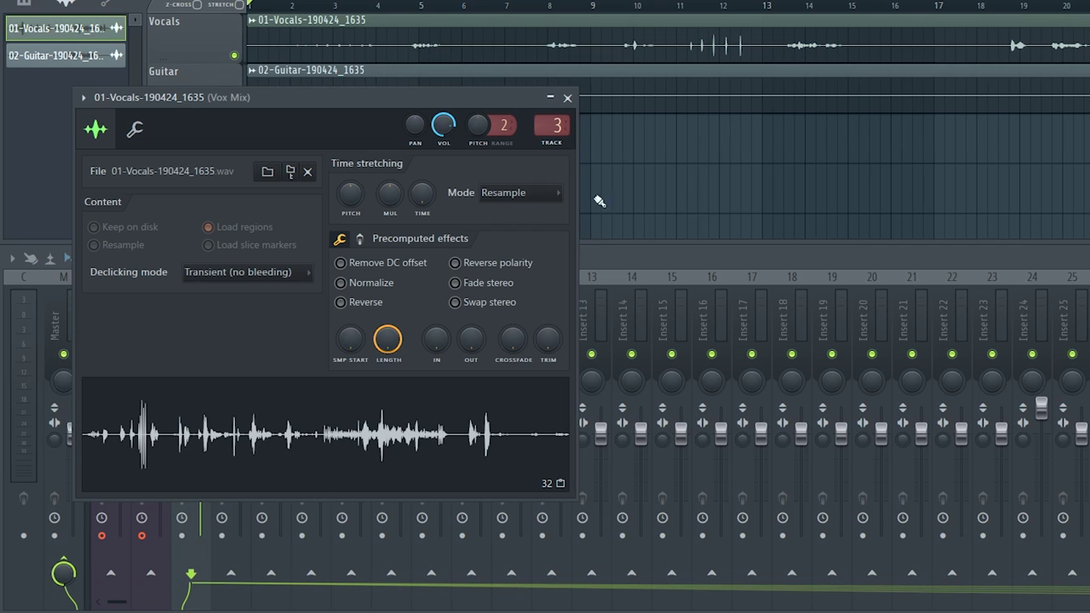
click(568, 98)
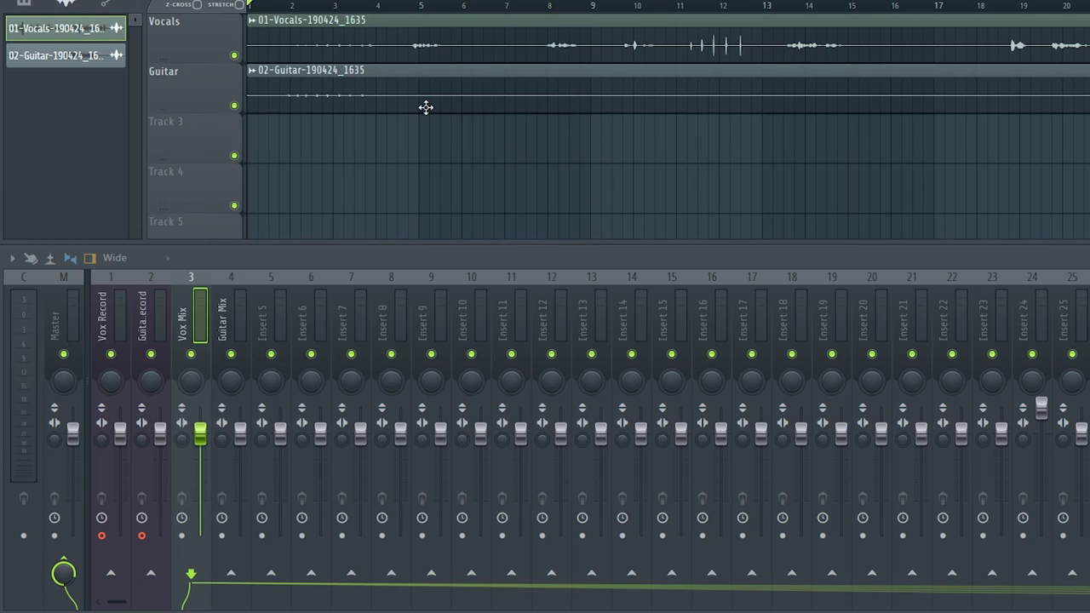
Route the 02-Guitar clip to mixer insert 4 (Guitar Mix).
double_click(385, 85)
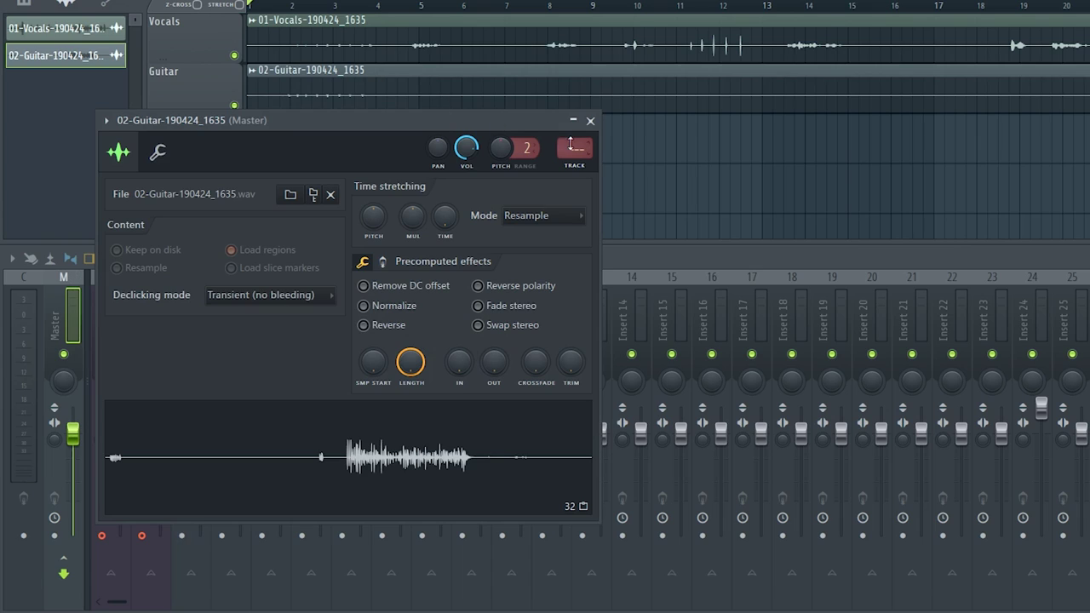
drag(571, 147, 572, 129)
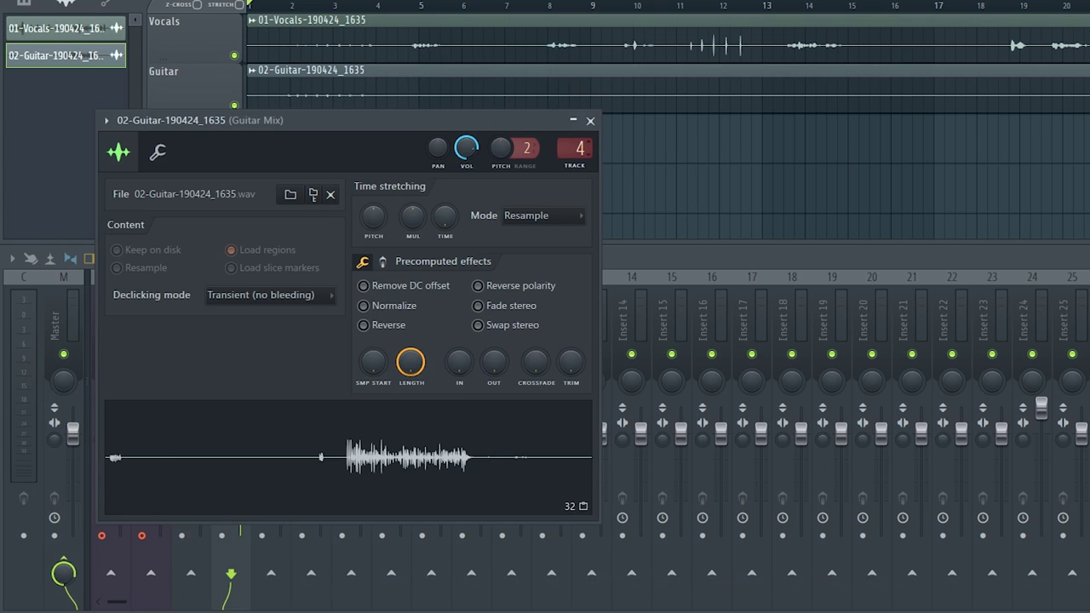
click(591, 120)
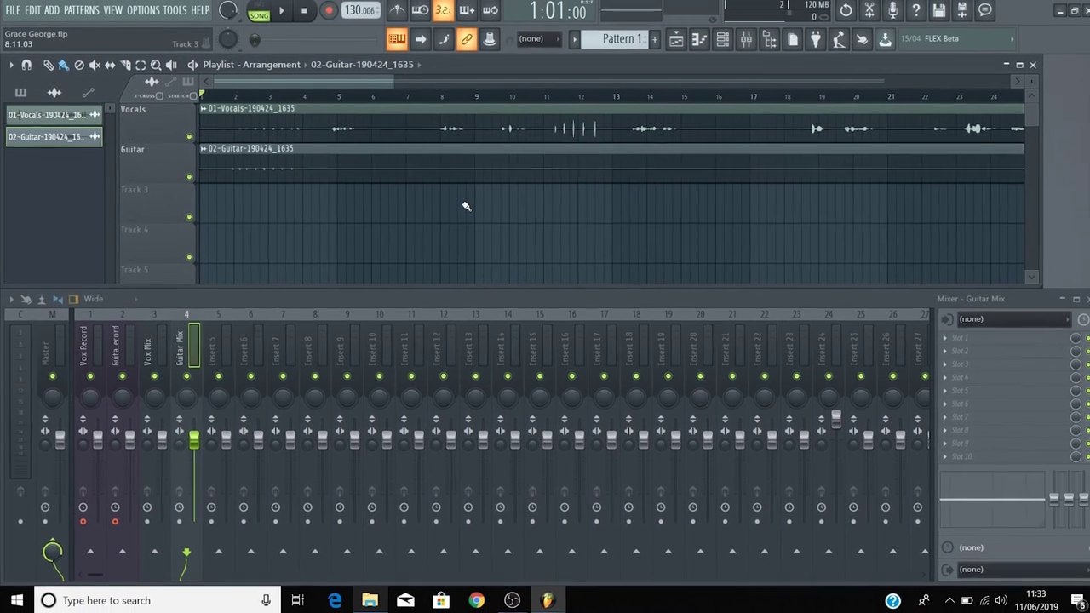
Play the song through to check the routed clips, then nudge the Vox Mix fader slightly higher.
key(space)
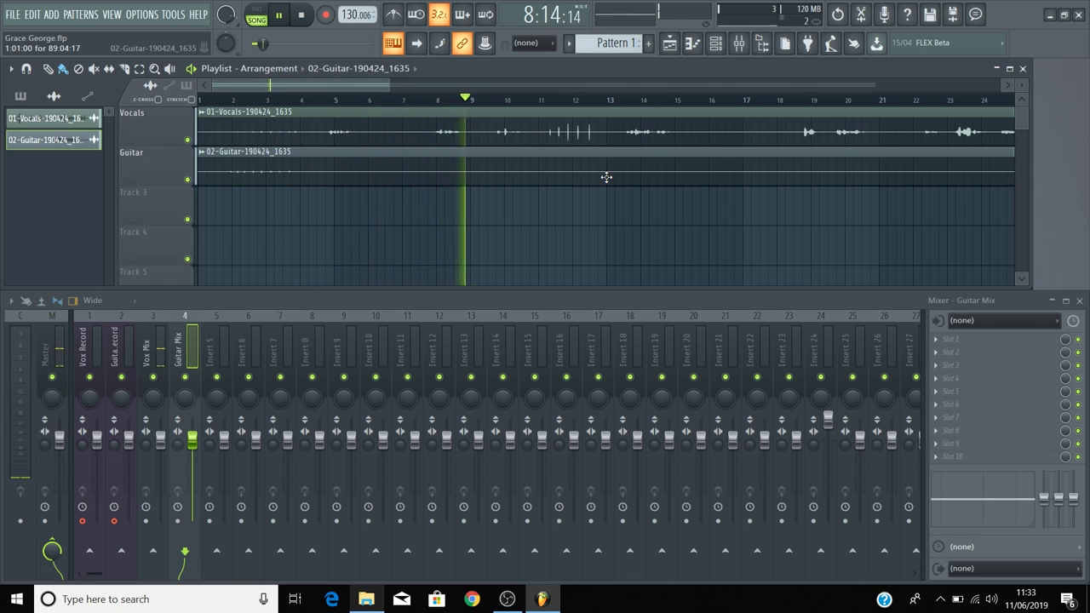
key(space)
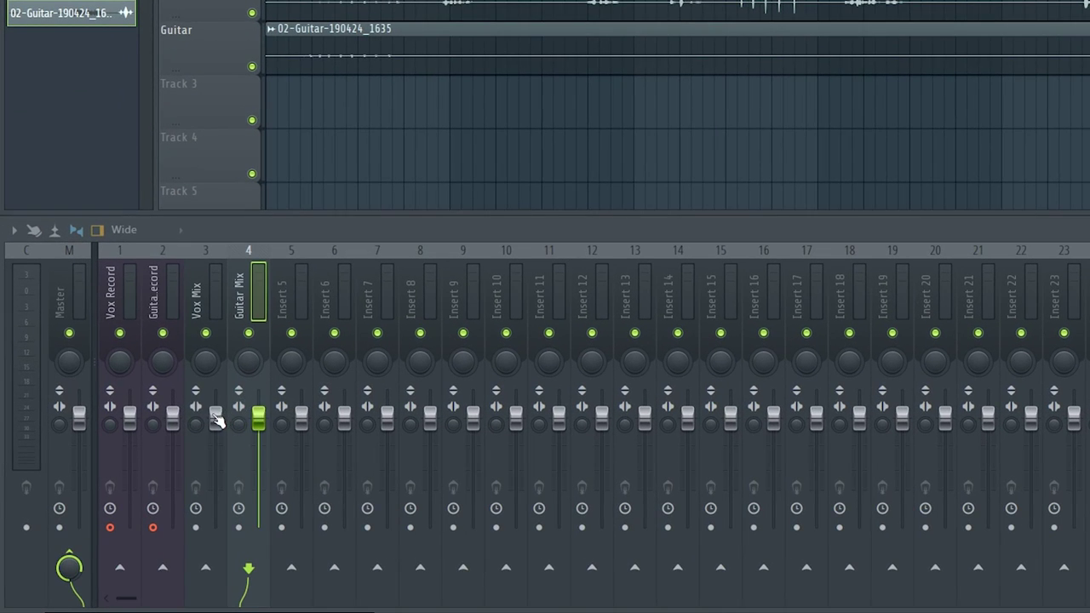
drag(160, 438, 160, 447)
drag(215, 425, 260, 424)
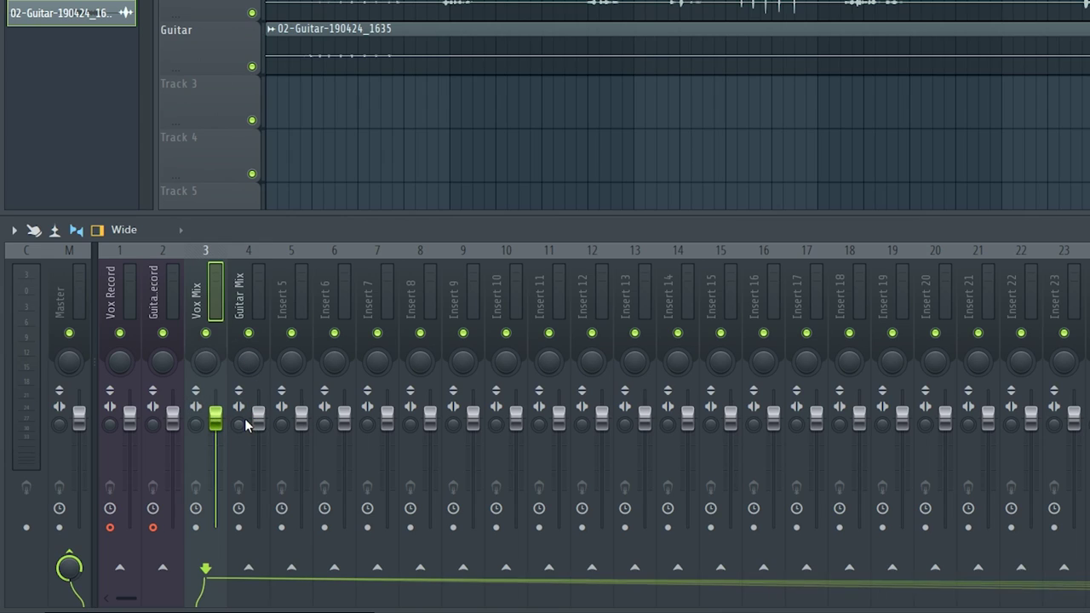
Load Fruity Reeverb 2 into Slot 1 of the Vox Mix insert (insert 3).
click(215, 415)
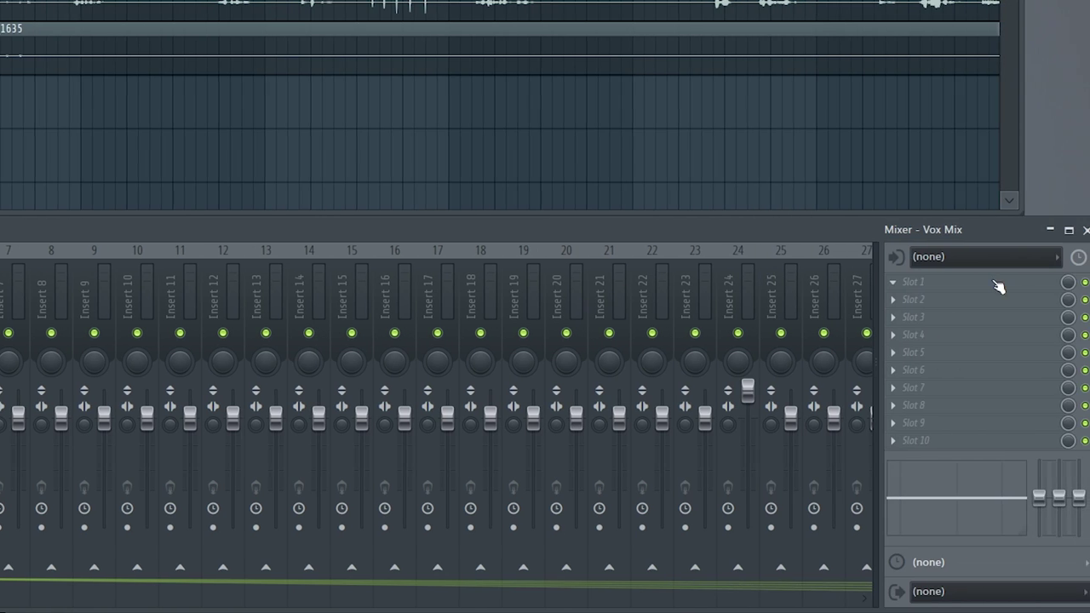
click(886, 282)
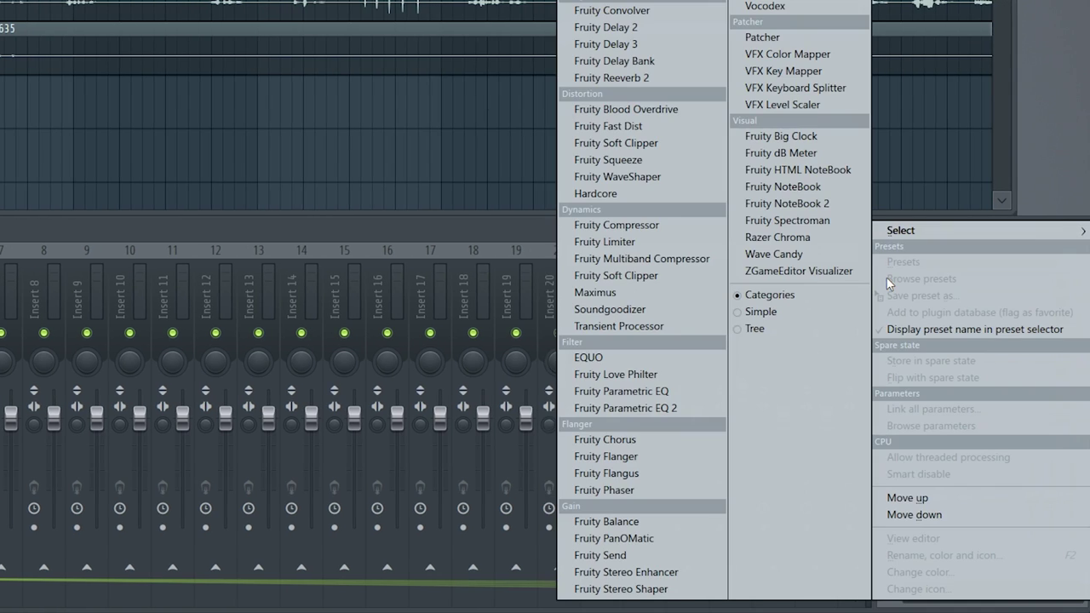
mouse_move(926, 232)
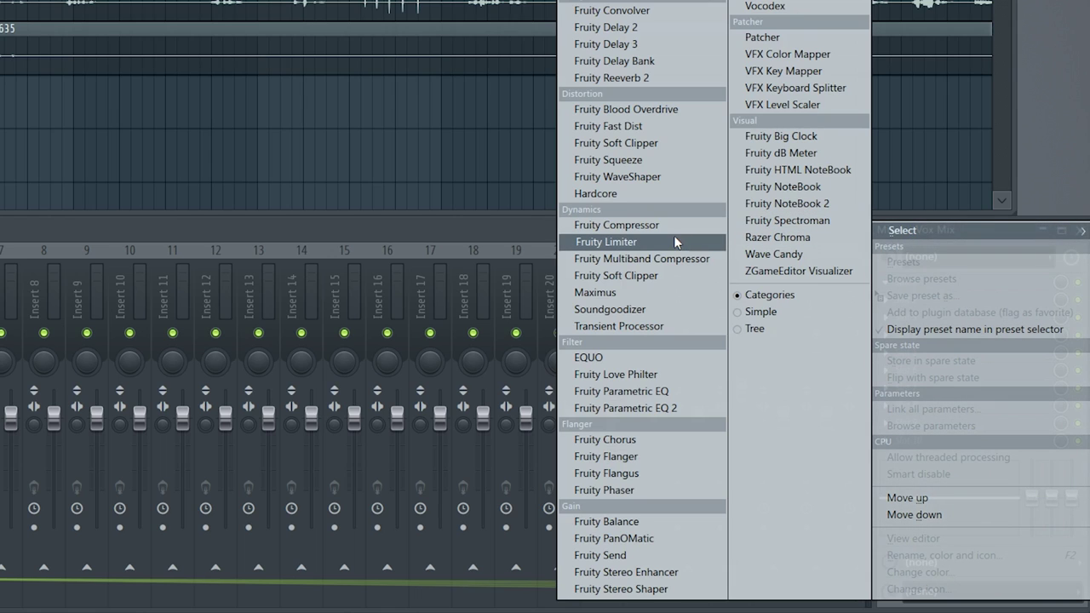
click(644, 79)
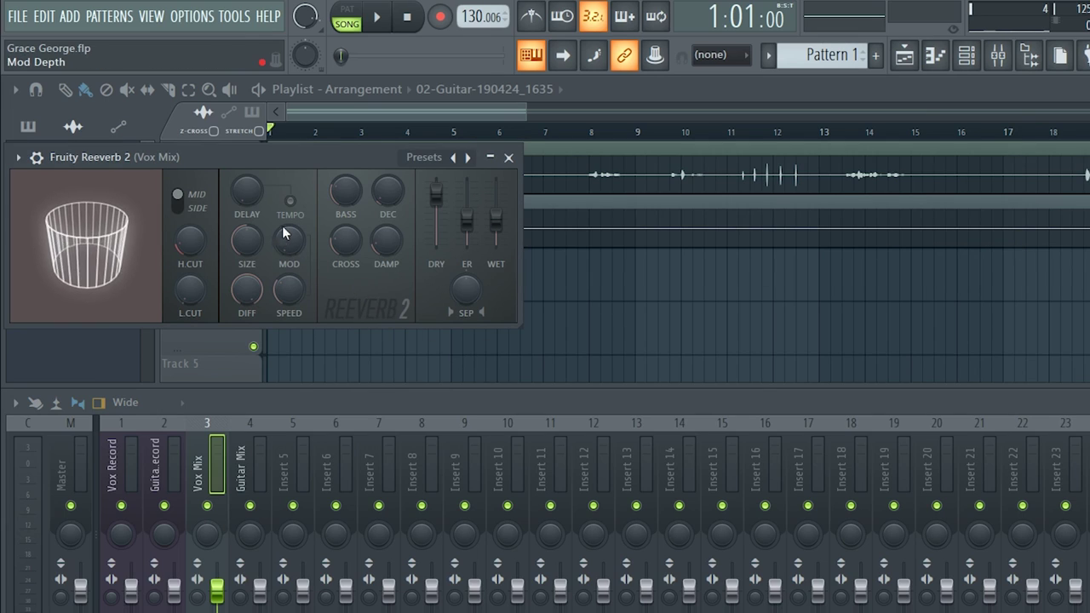
Apply the Small Studio preset to Fruity Reeverb 2, set WET to 73%, and close the editor.
click(430, 158)
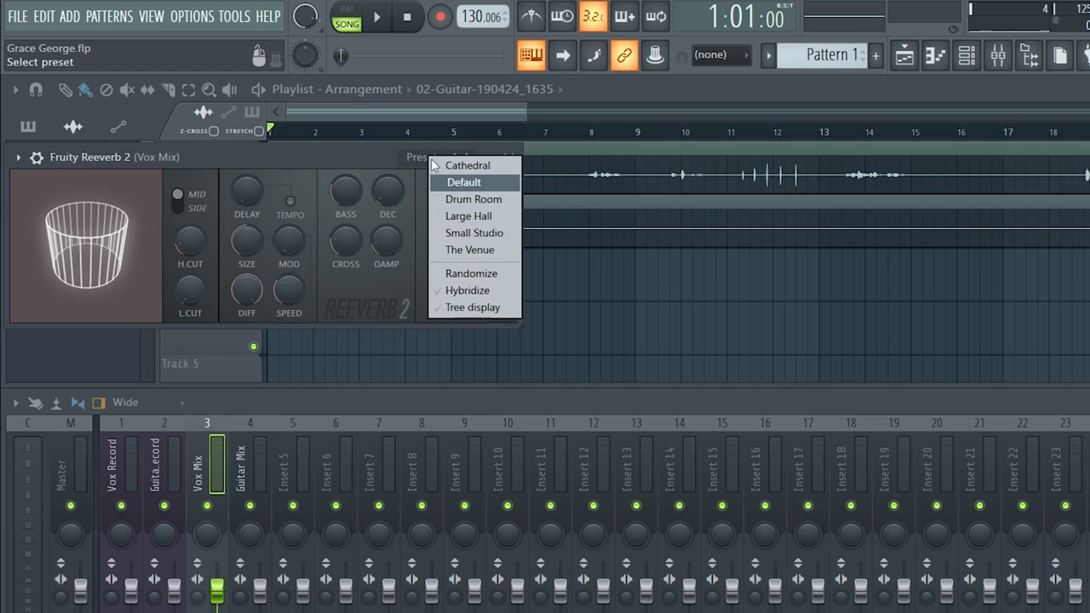
click(506, 234)
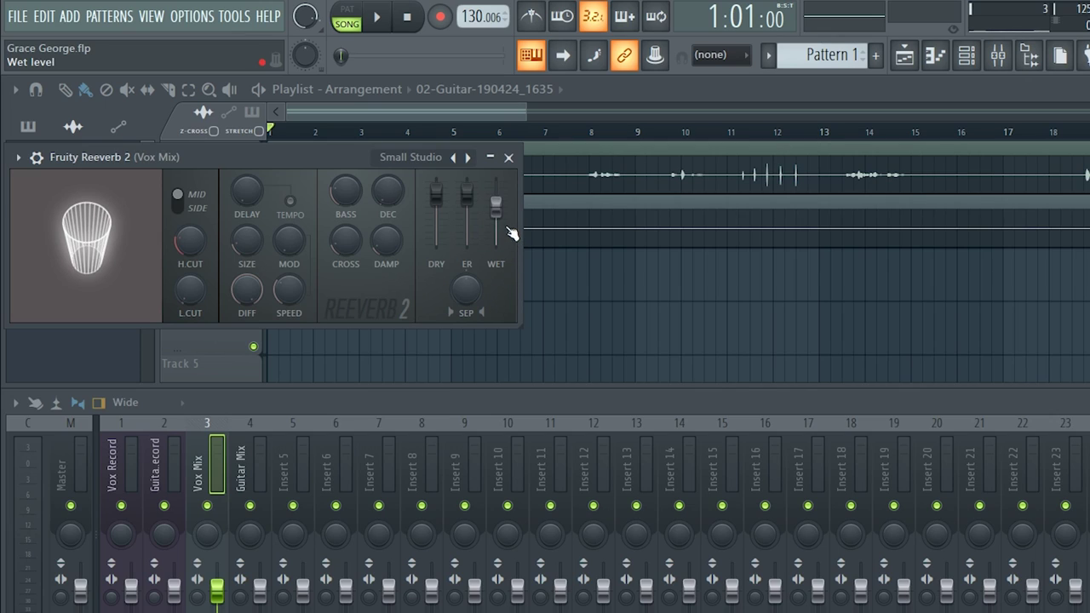
mouse_move(497, 204)
mouse_down()
mouse_move(497, 233)
mouse_move(496, 188)
mouse_move(501, 209)
mouse_up()
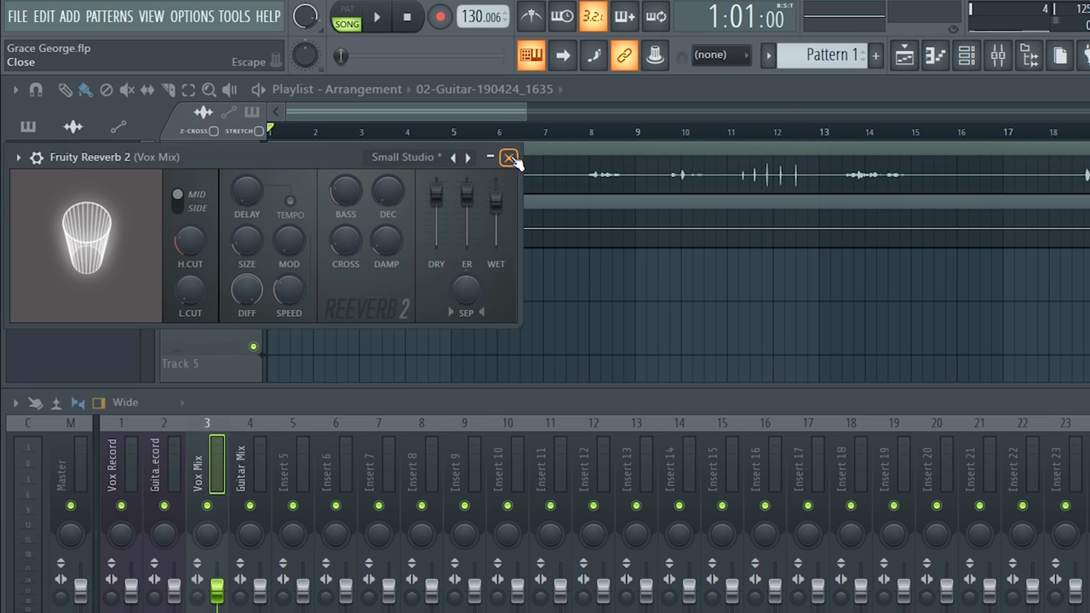
click(508, 157)
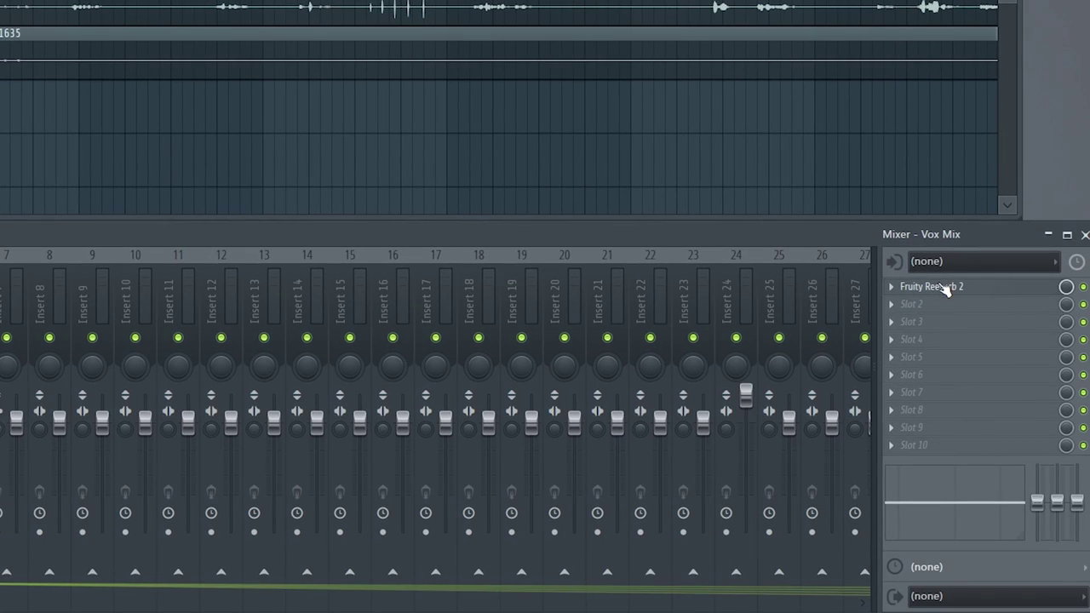
click(1074, 345)
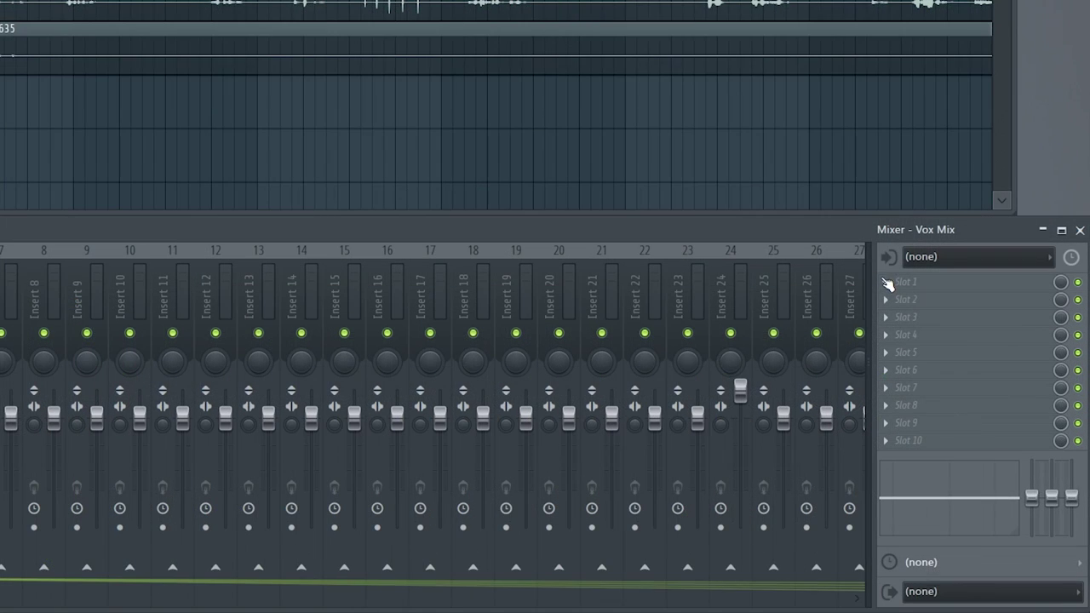
click(935, 338)
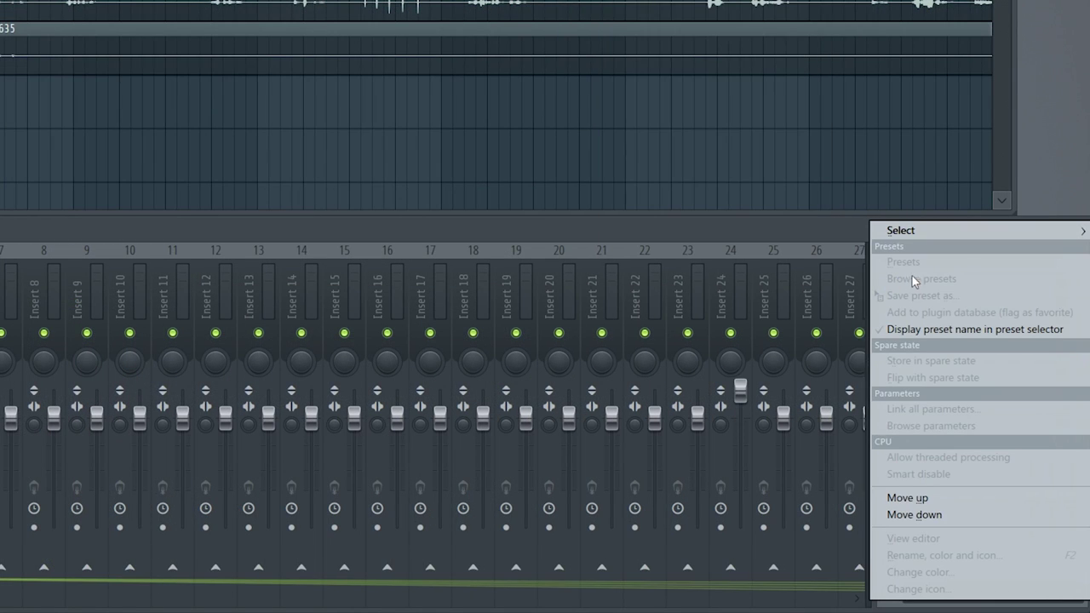
mouse_move(913, 233)
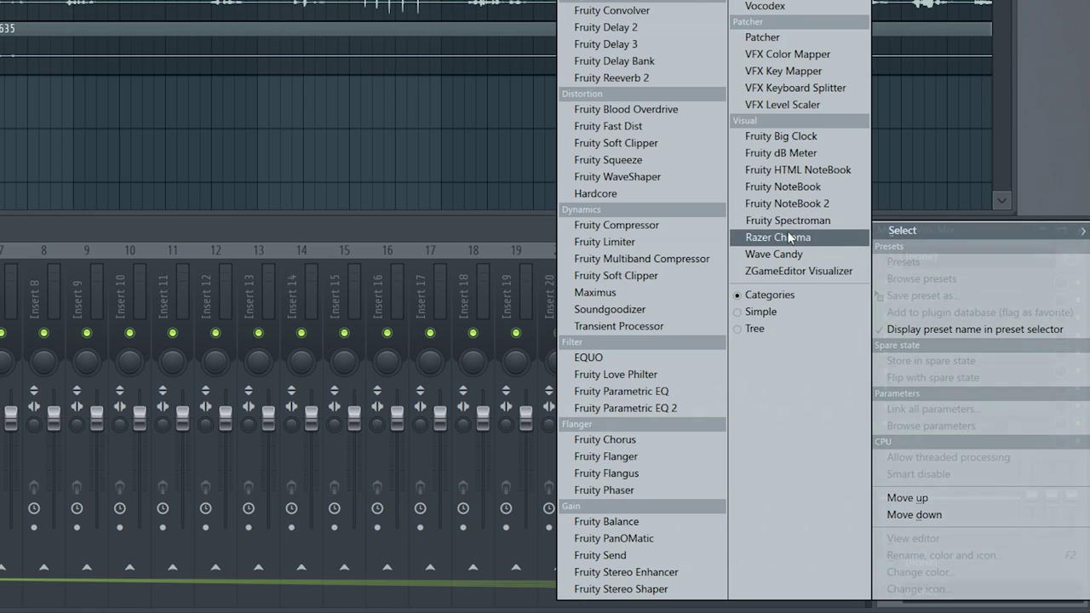